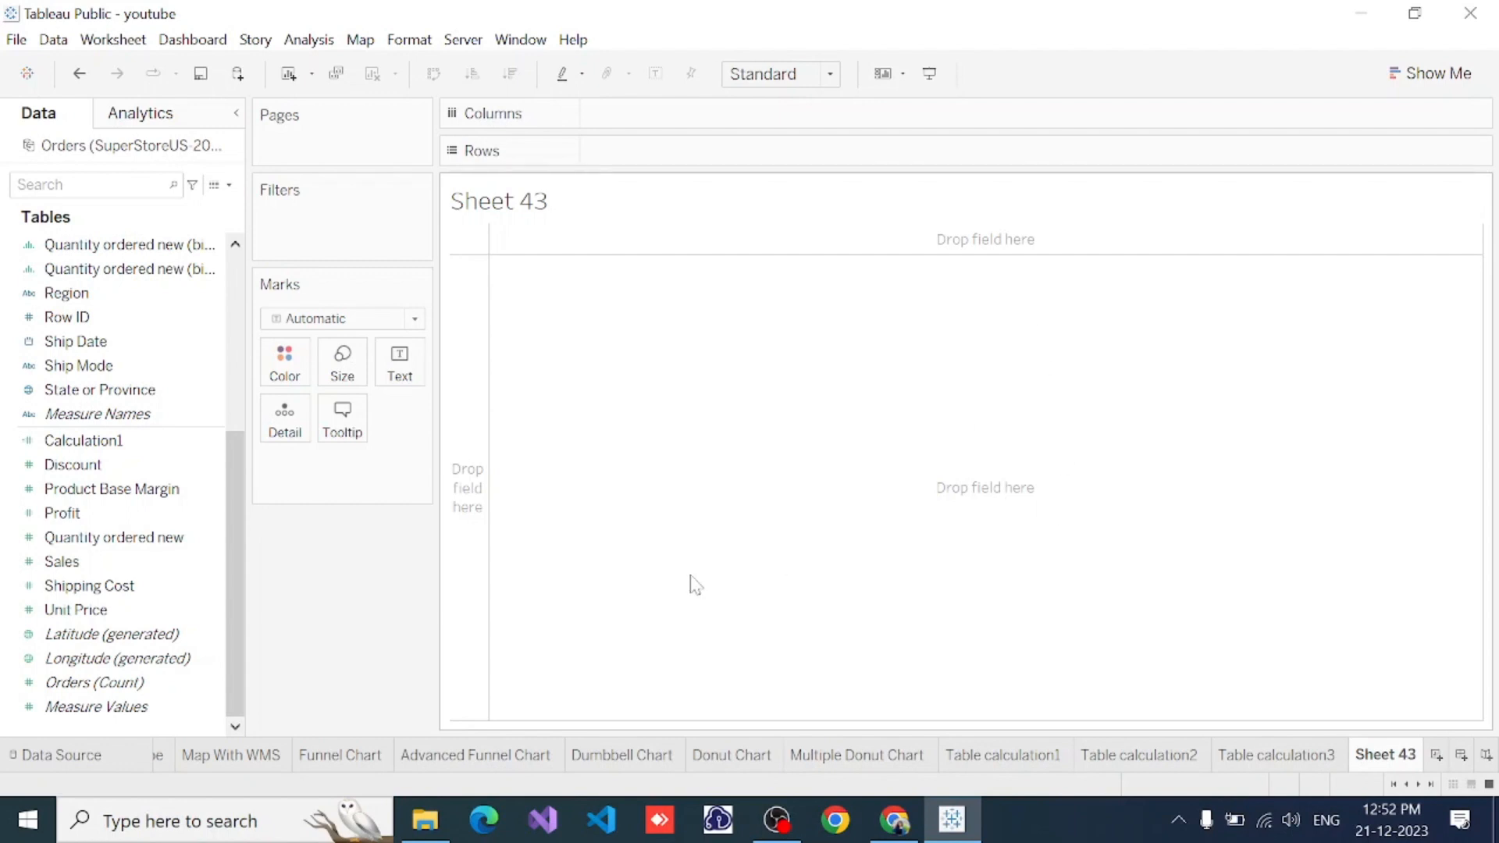
Place Order Date on Columns by year and drill it down to quarter
{"action": "left_click", "coordinate": [203, 544]}
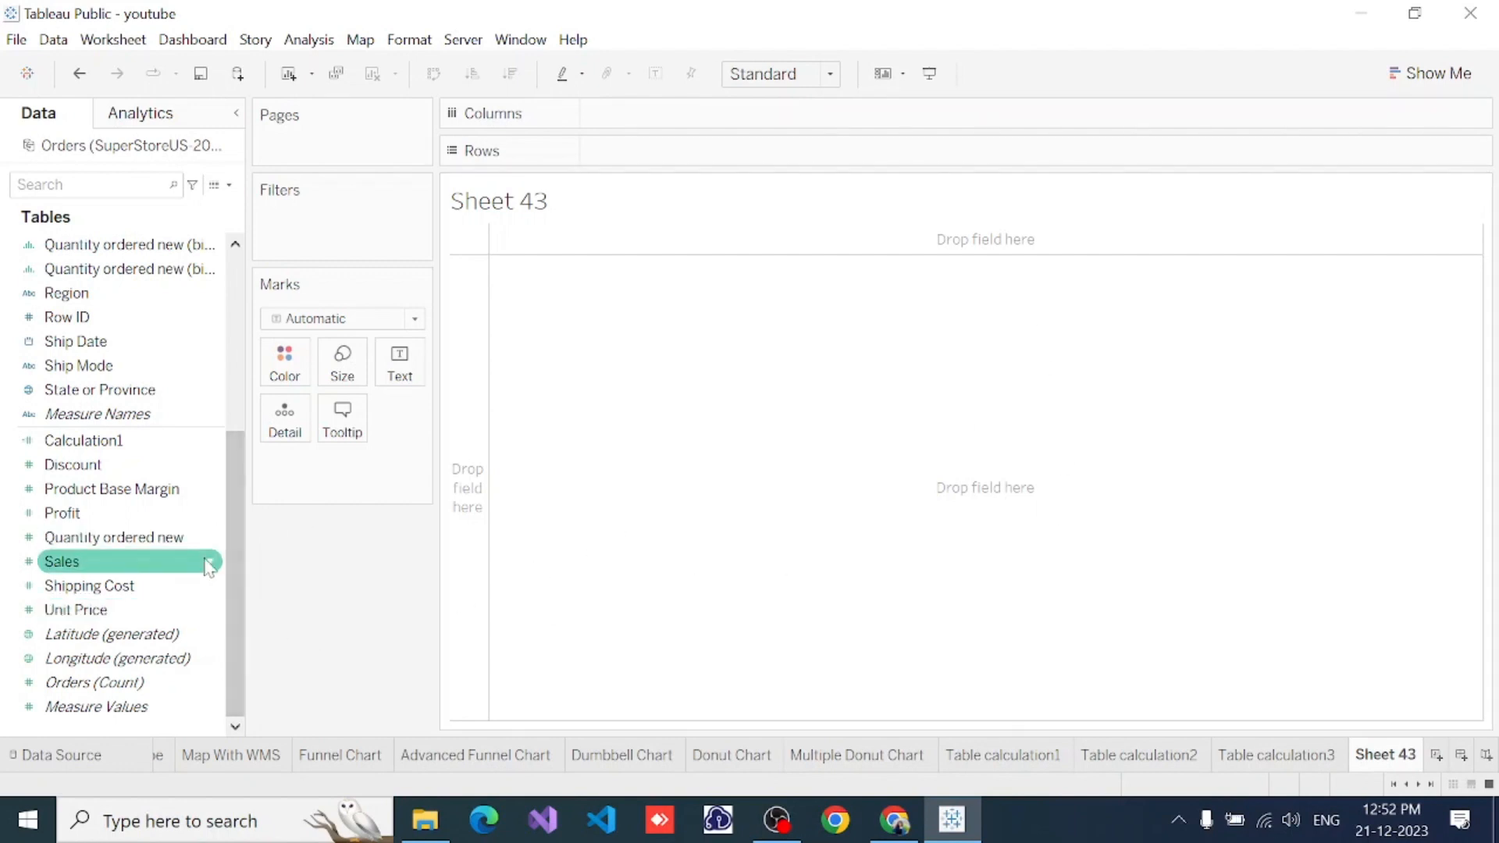
{"action": "scroll", "coordinate": [124, 394], "scroll_direction": "up", "scroll_amount": 3}
{"action": "scroll", "coordinate": [123, 394], "scroll_direction": "up", "scroll_amount": 1}
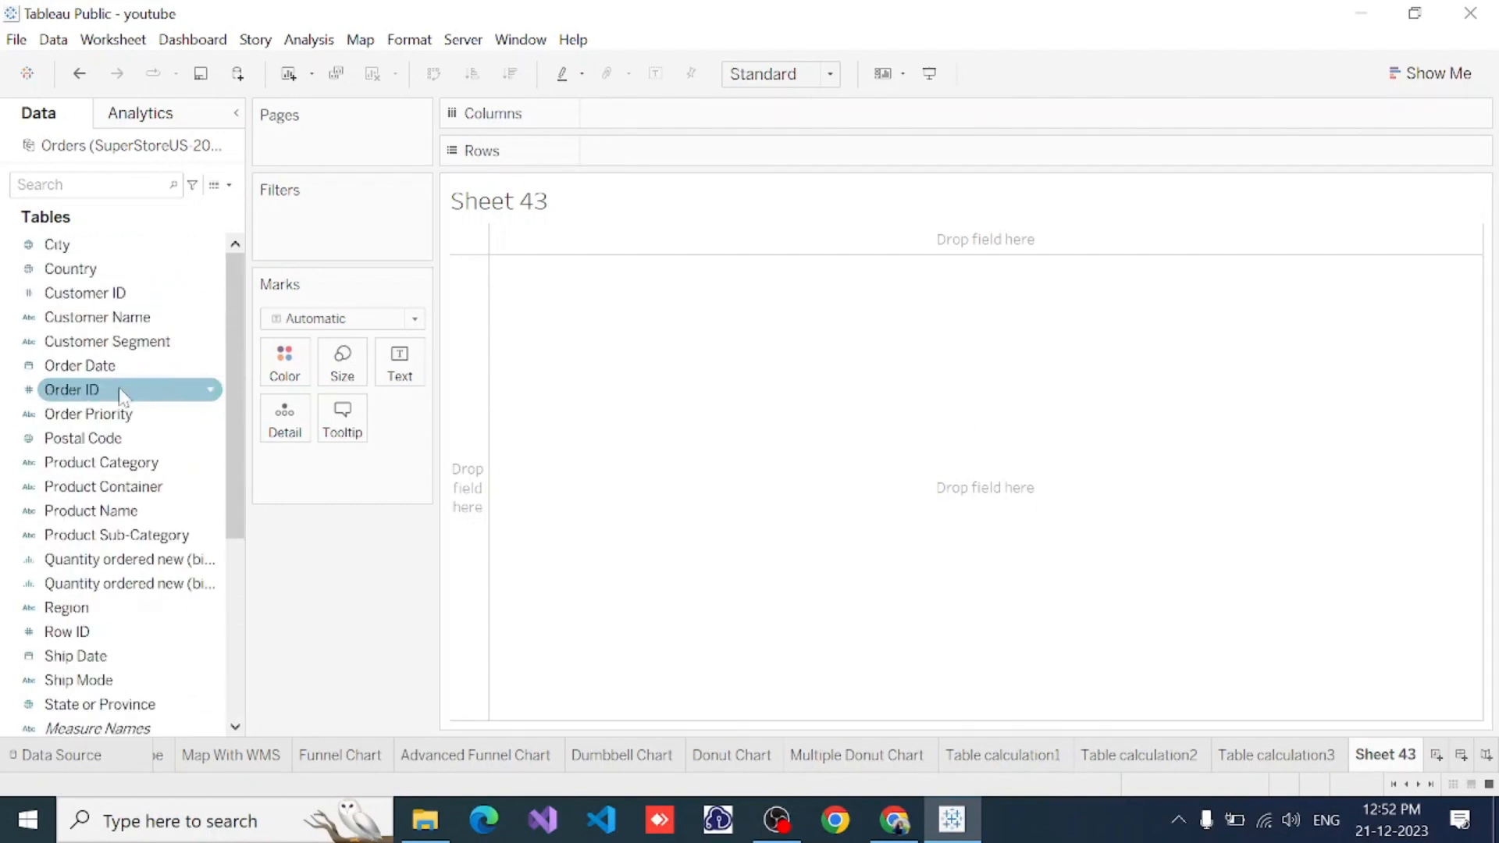
{"action": "left_click_drag", "start_coordinate": [98, 367], "coordinate": [657, 117]}
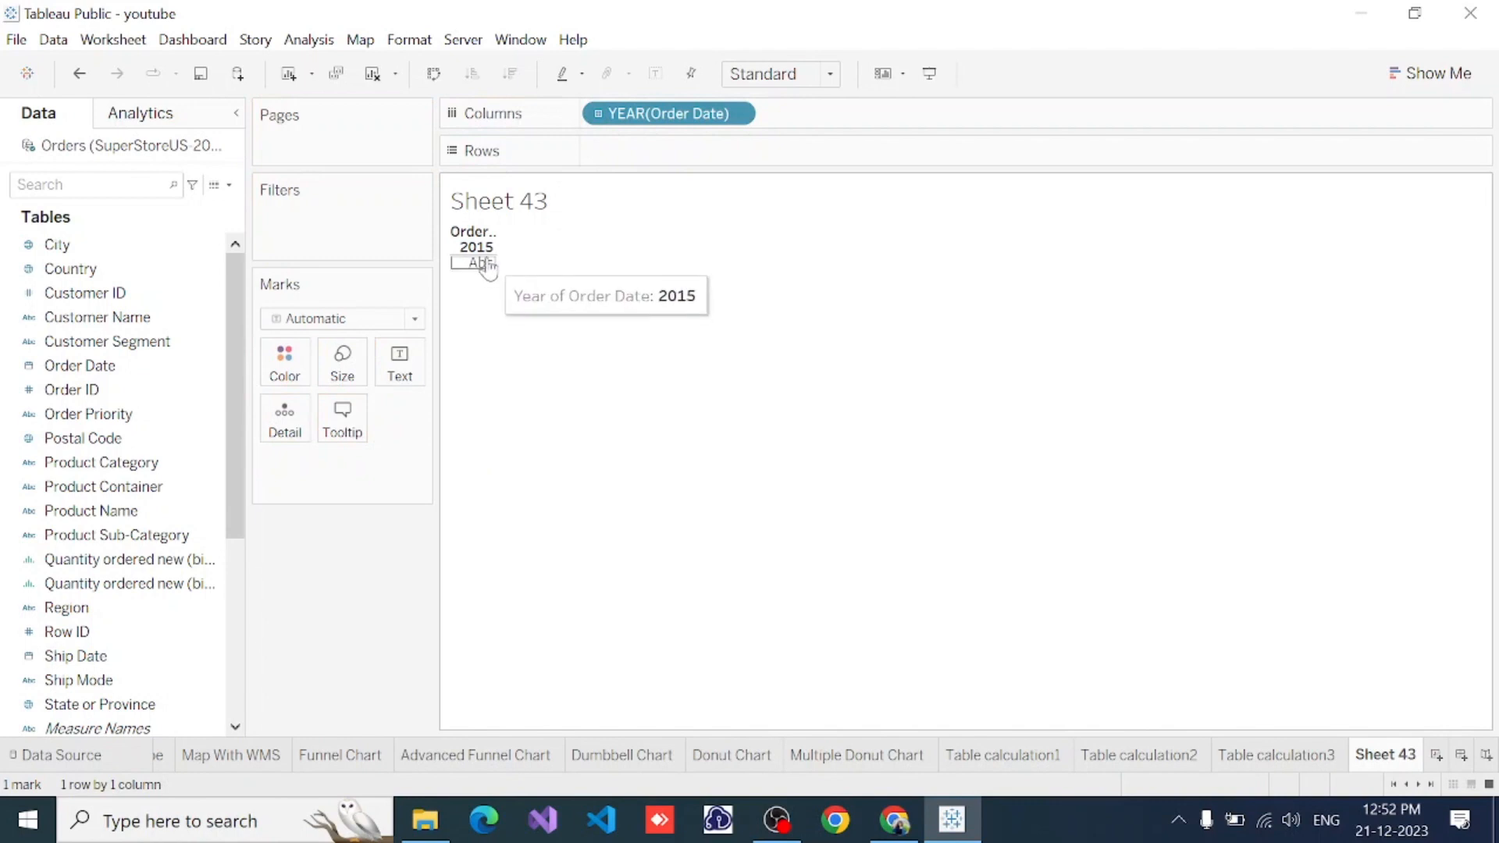
{"action": "left_click", "coordinate": [597, 114]}
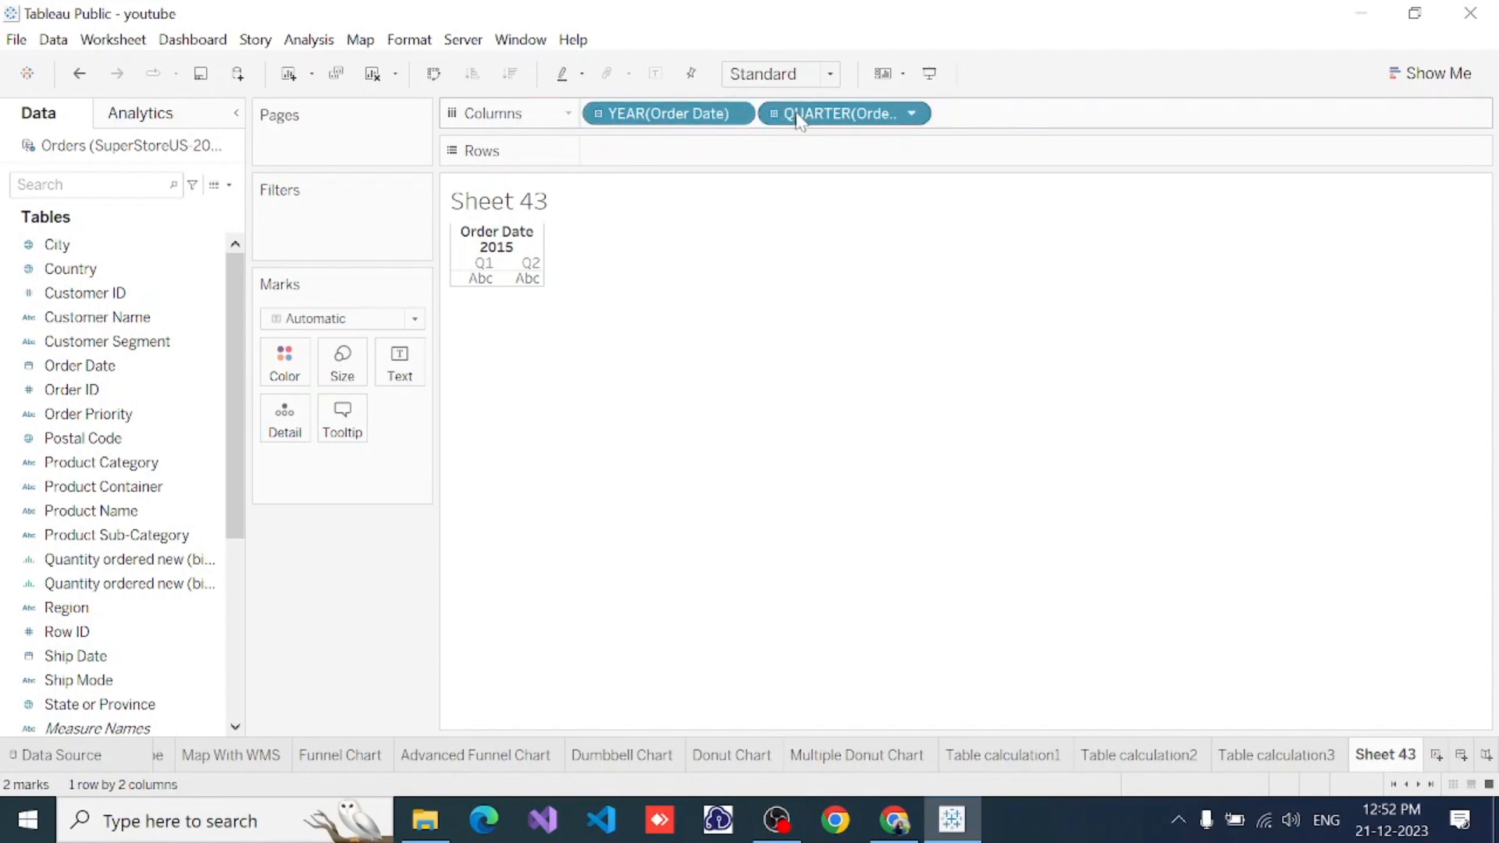
Drill the order date down to month and day on Rows, with the quarter beside the year on Columns
{"action": "left_click_drag", "start_coordinate": [798, 118], "coordinate": [628, 155]}
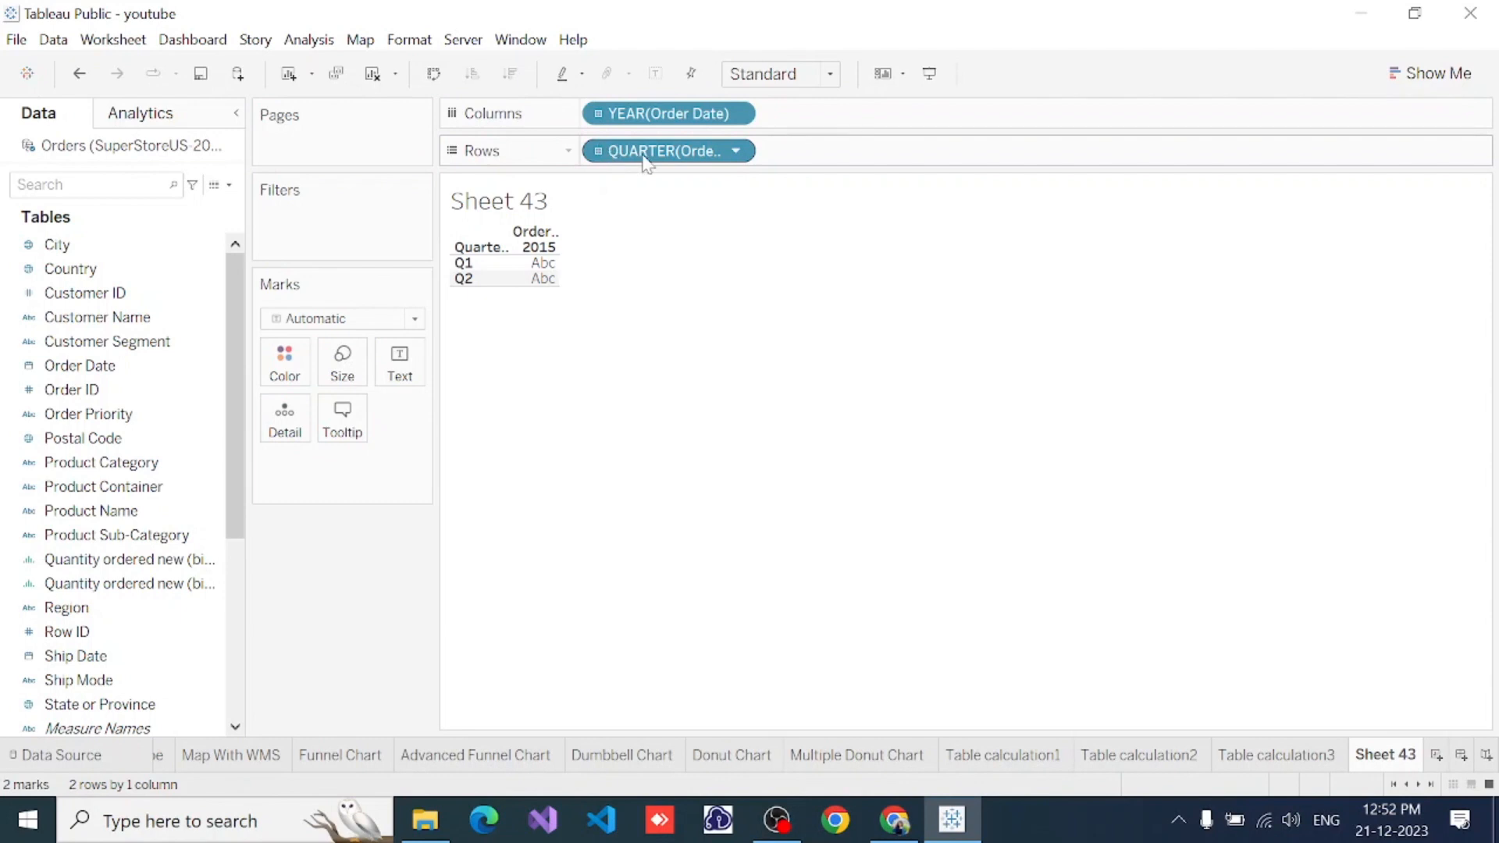
{"action": "left_click", "coordinate": [599, 151]}
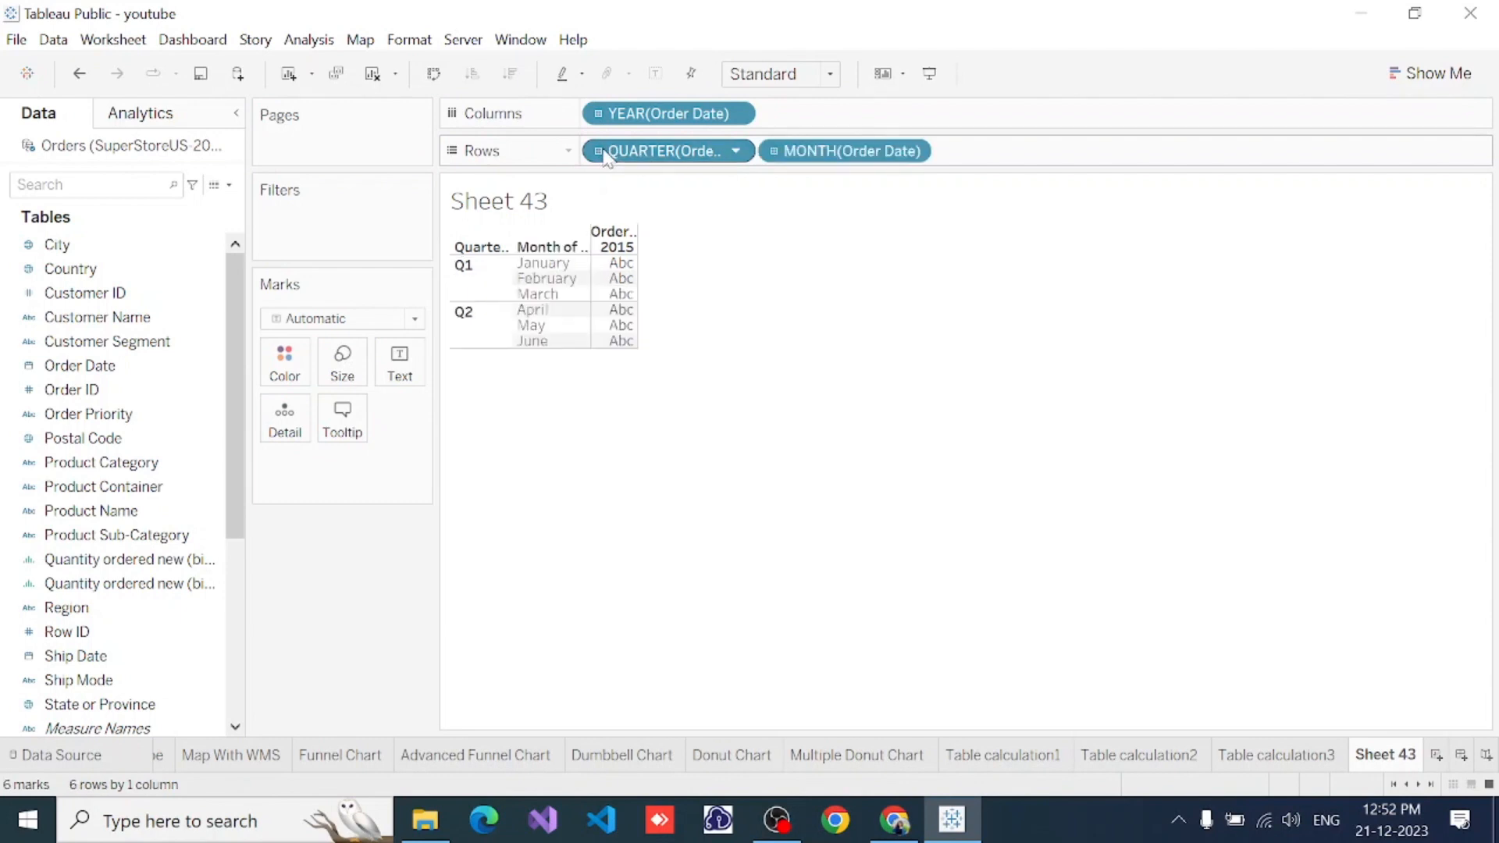
{"action": "left_click", "coordinate": [775, 153]}
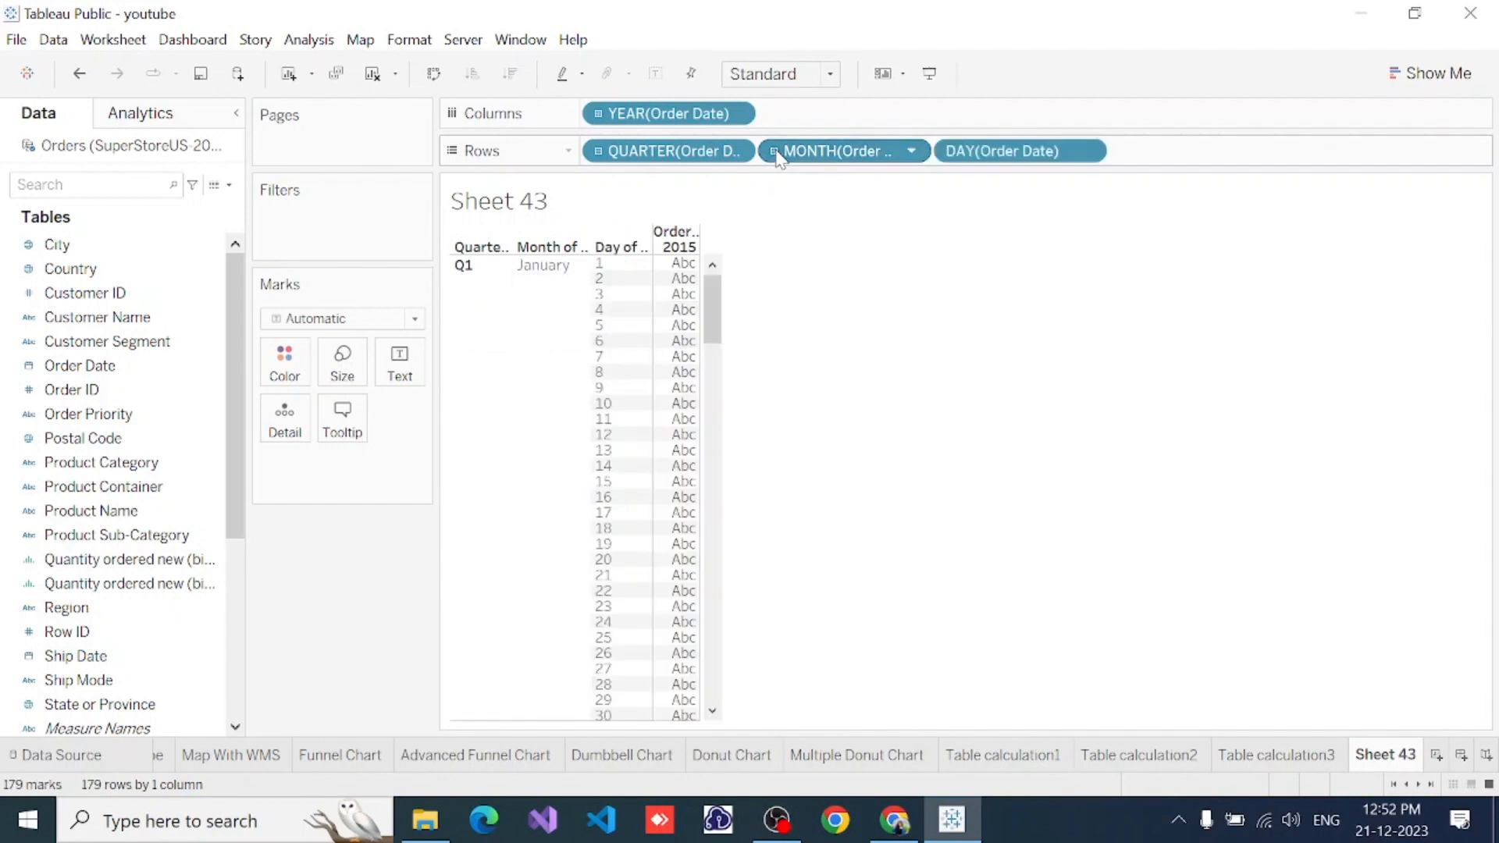
{"action": "left_click_drag", "start_coordinate": [669, 160], "coordinate": [855, 117]}
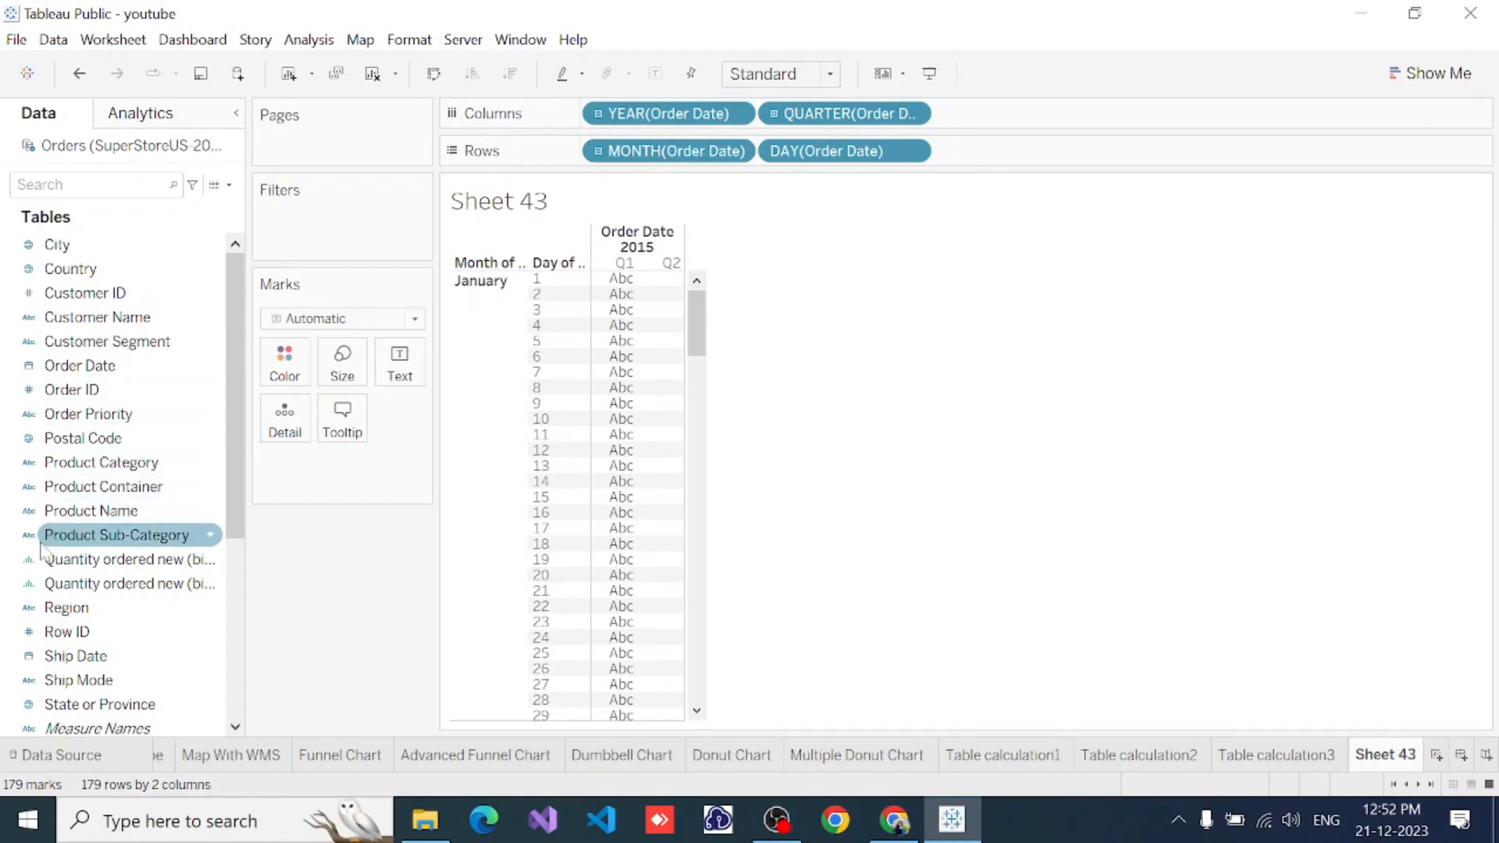
Show the sum of Sales as text in the date table
{"action": "scroll", "coordinate": [43, 535], "scroll_direction": "down", "scroll_amount": 5}
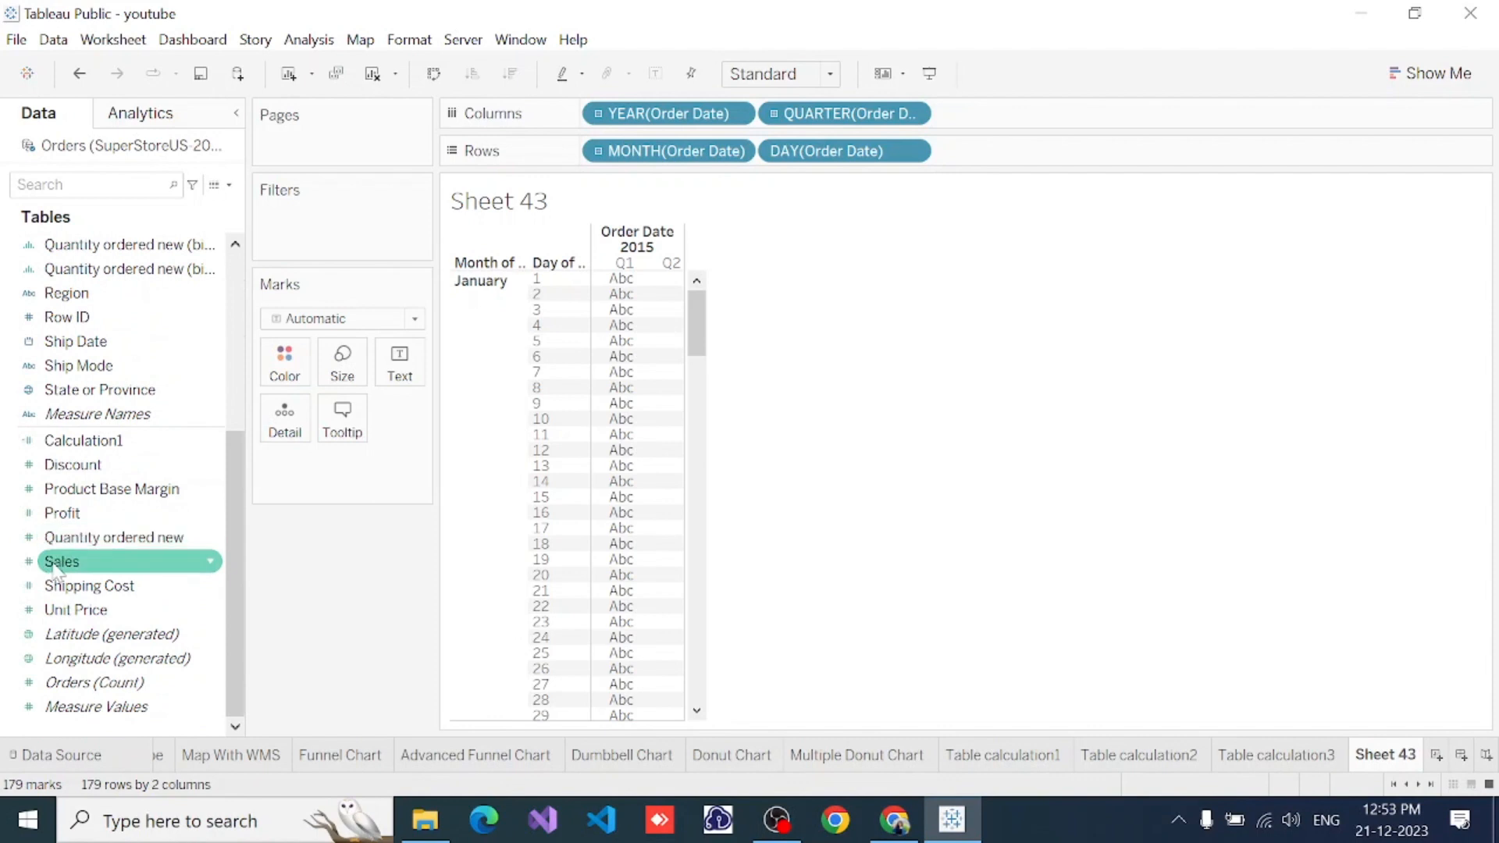
{"action": "left_click_drag", "start_coordinate": [48, 559], "coordinate": [393, 365]}
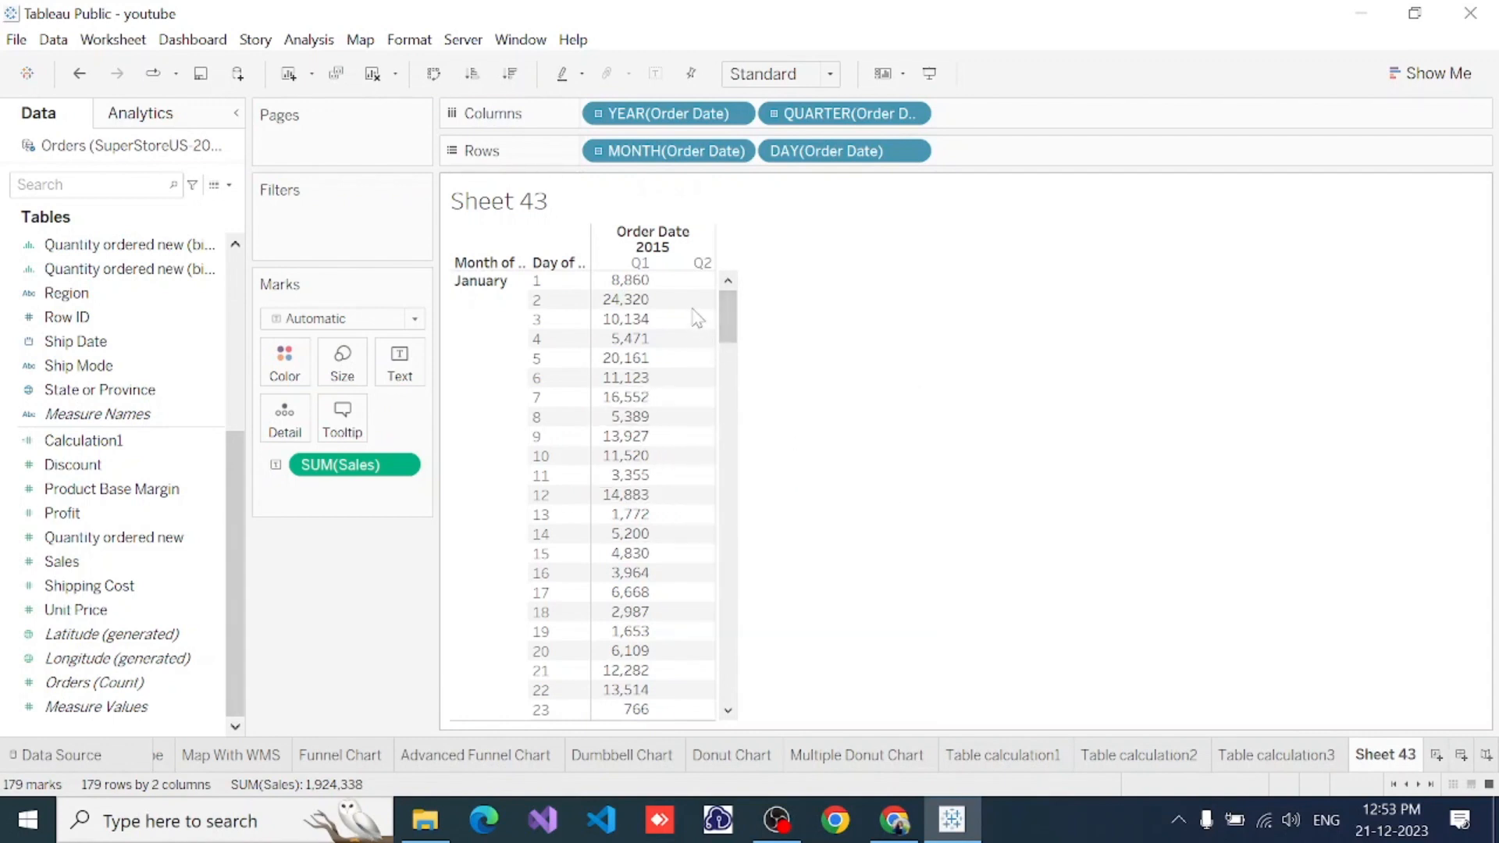
{"action": "scroll", "coordinate": [637, 543], "scroll_direction": "down", "scroll_amount": 1}
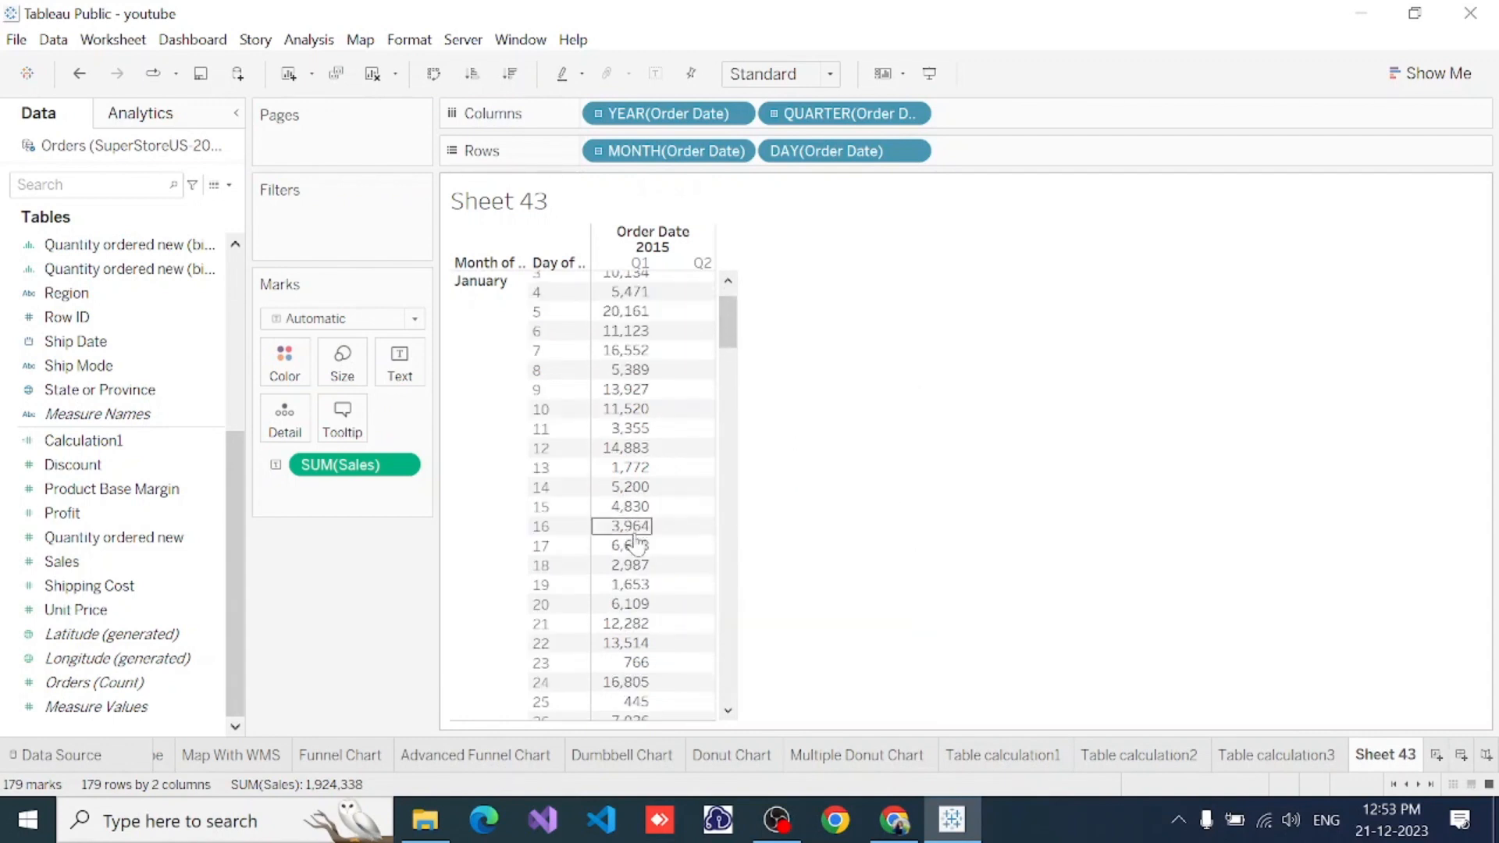
{"action": "scroll", "coordinate": [637, 543], "scroll_direction": "down", "scroll_amount": 4}
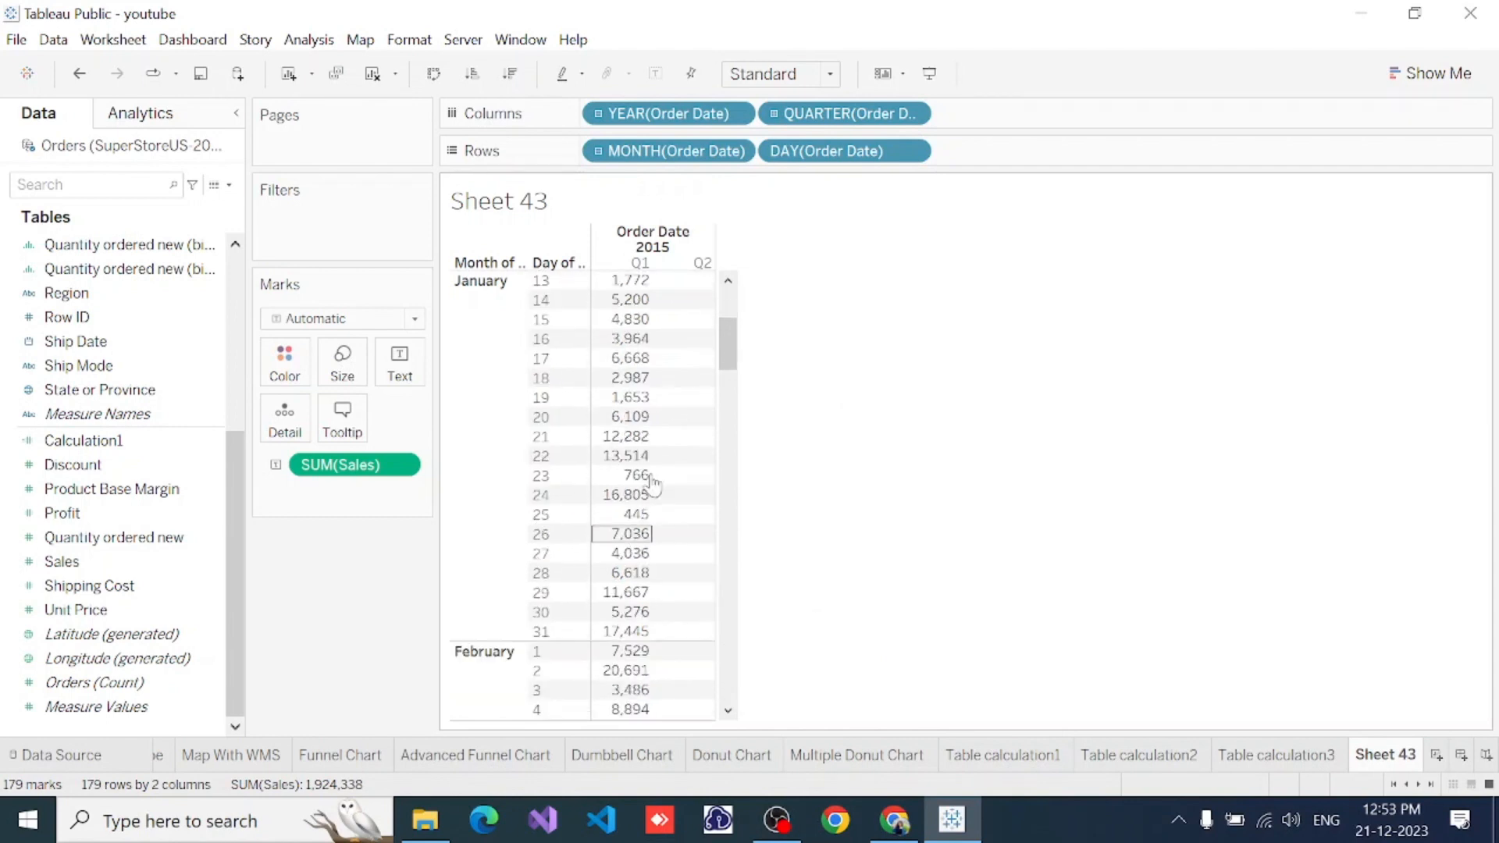
Turn on row grand totals for the sales table
{"action": "left_click", "coordinate": [309, 40]}
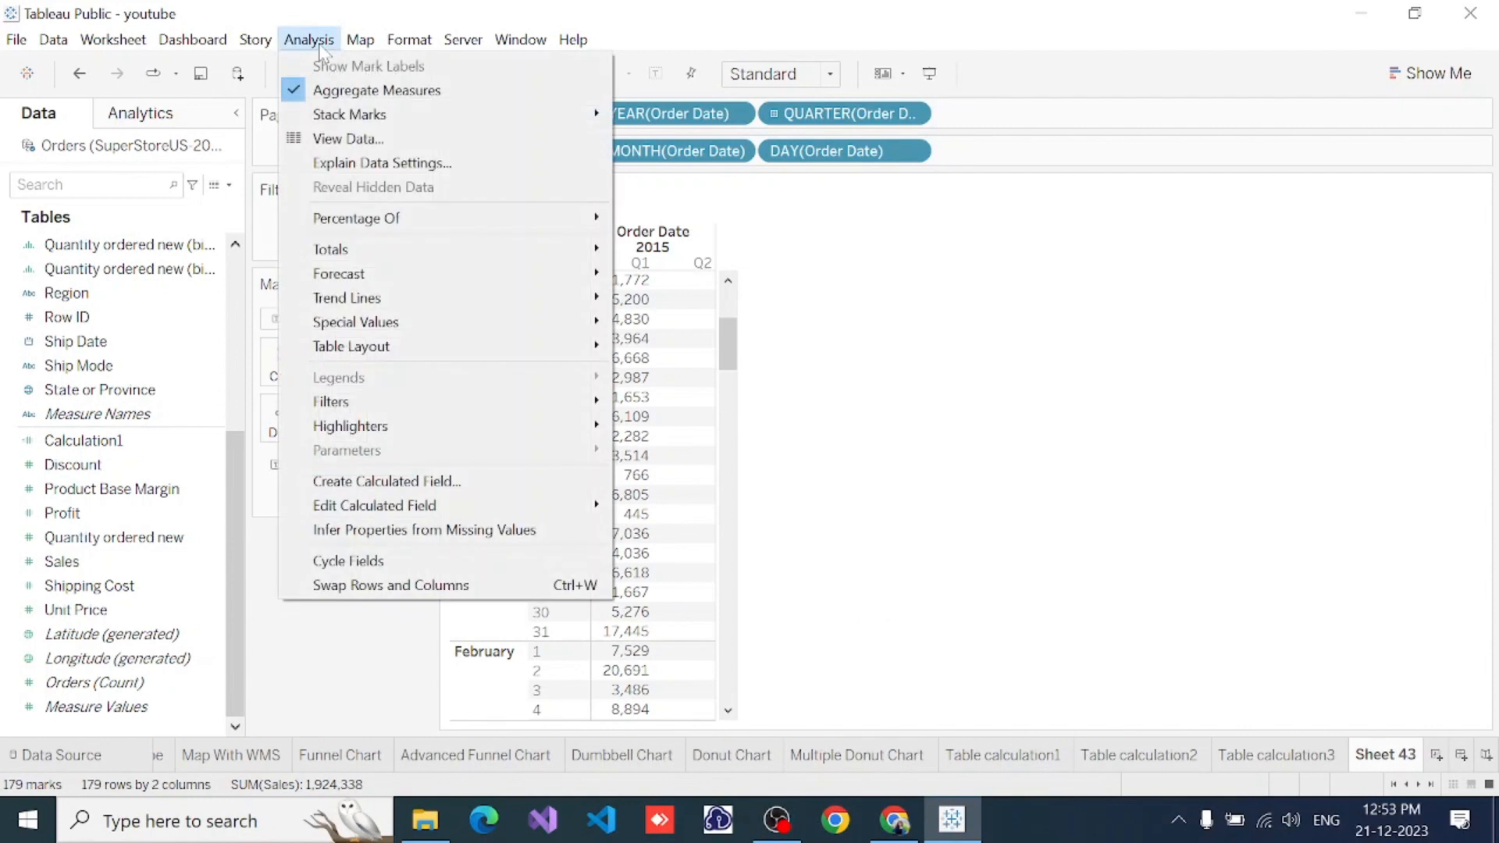
{"action": "mouse_move", "coordinate": [361, 246]}
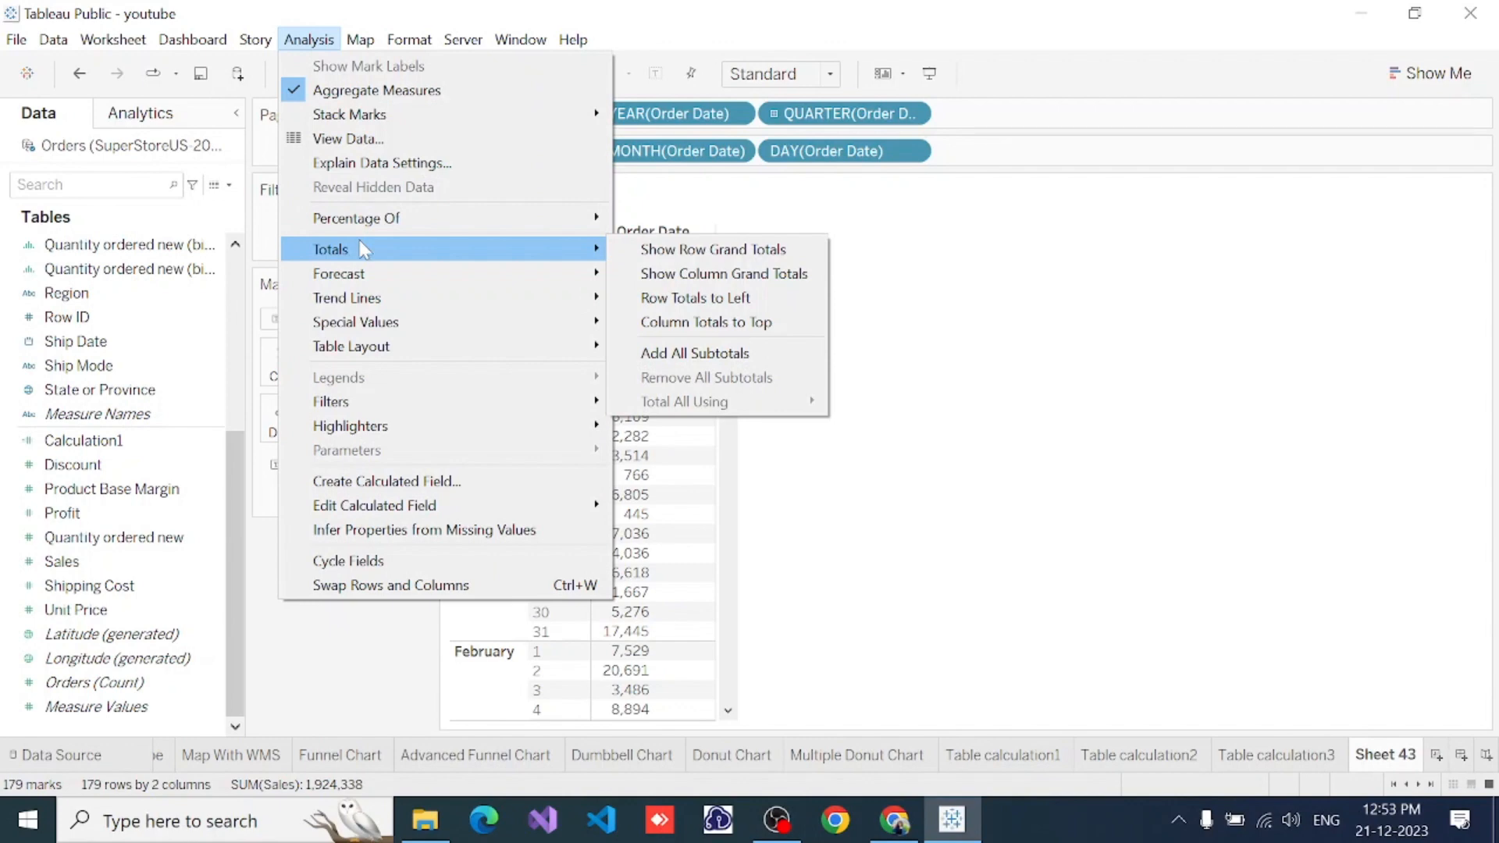
{"action": "left_click", "coordinate": [694, 255]}
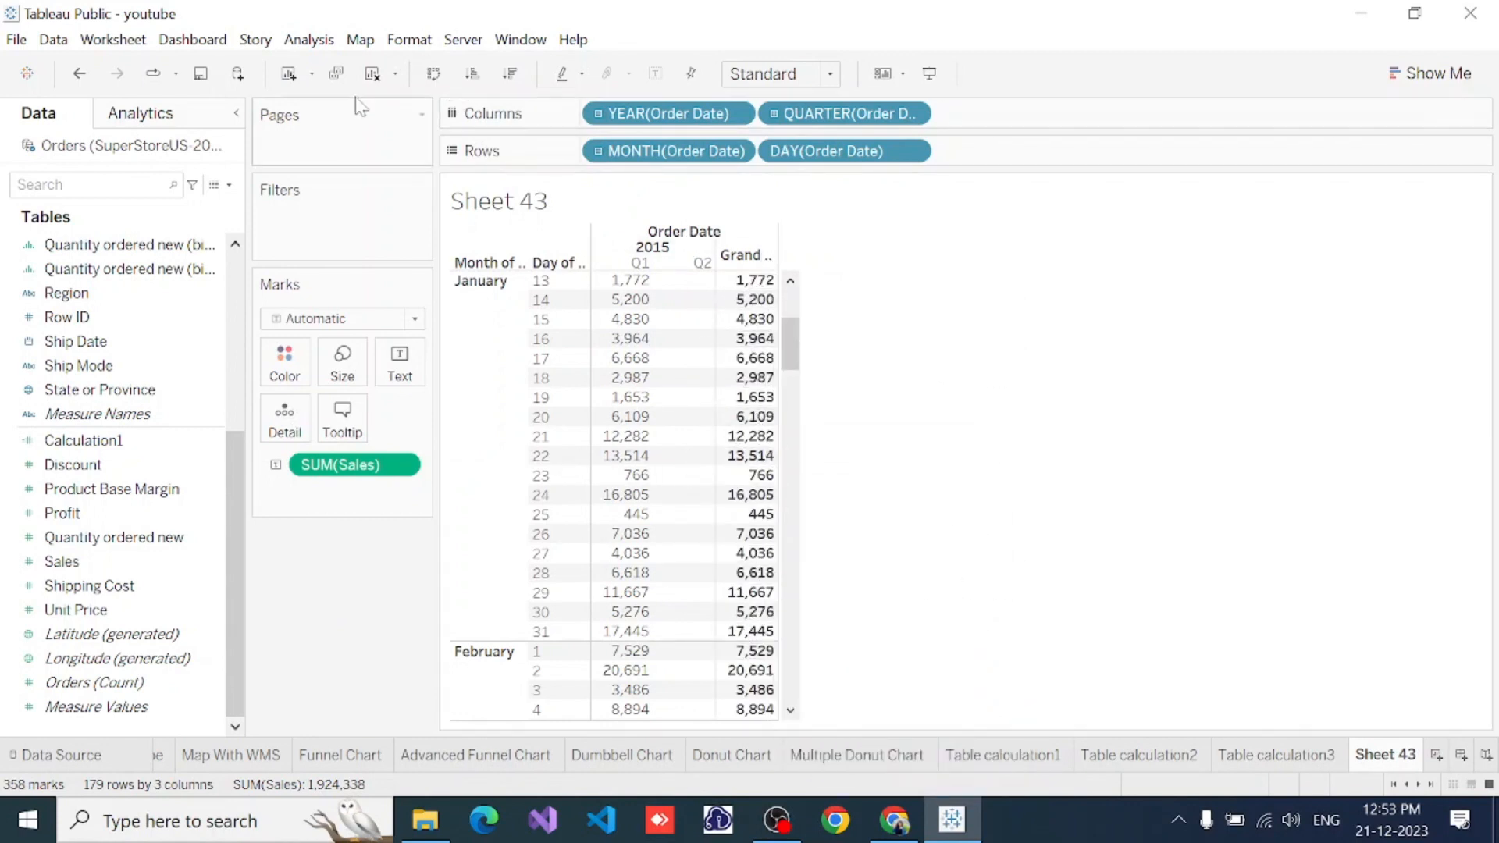
Turn on column grand totals for the sales table and check the Grand Total row at its end
{"action": "left_click", "coordinate": [309, 40]}
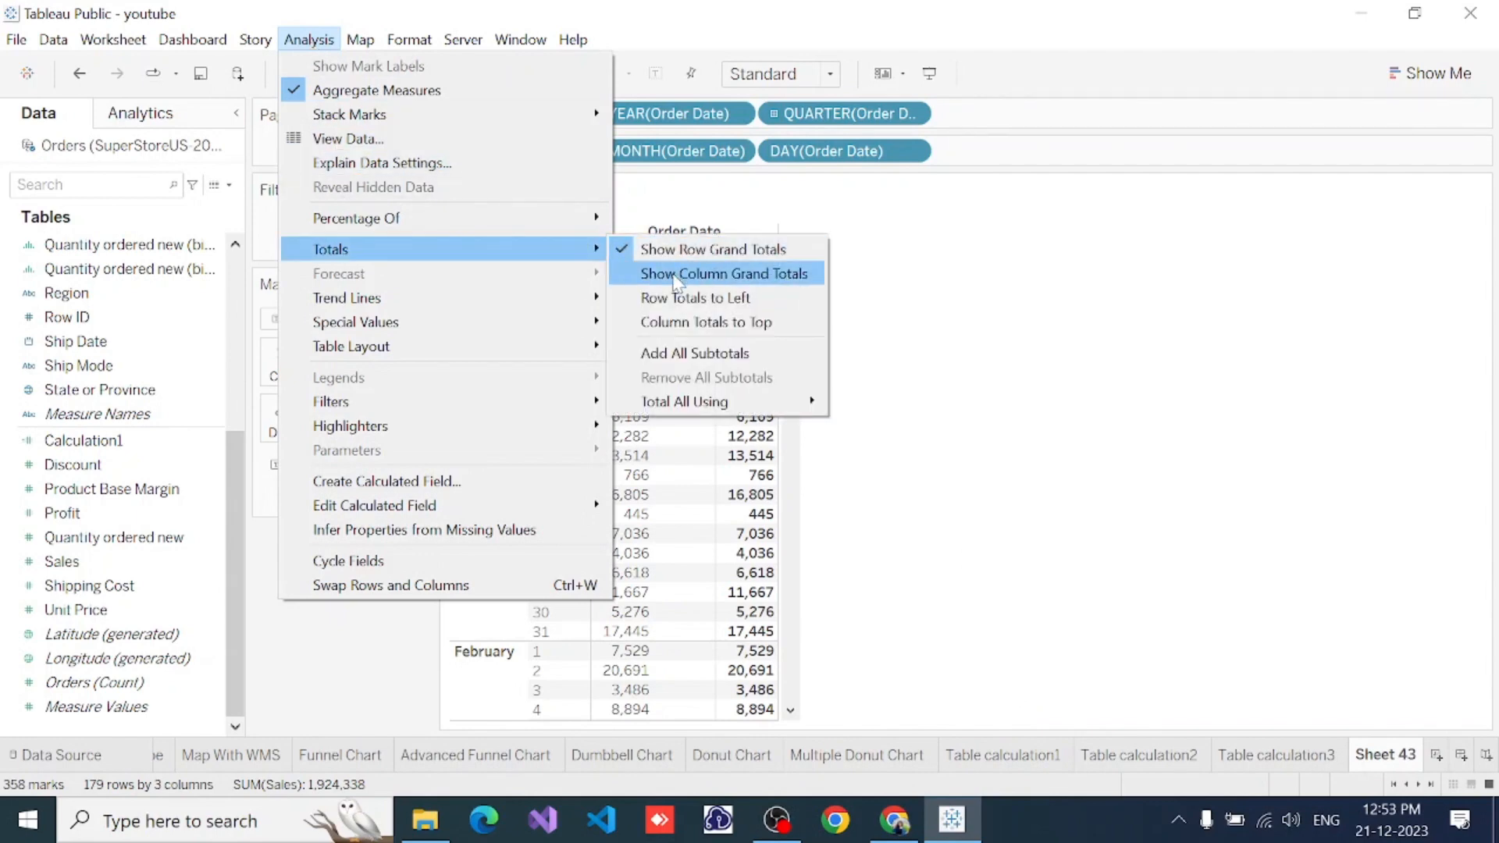
{"action": "left_click", "coordinate": [676, 275]}
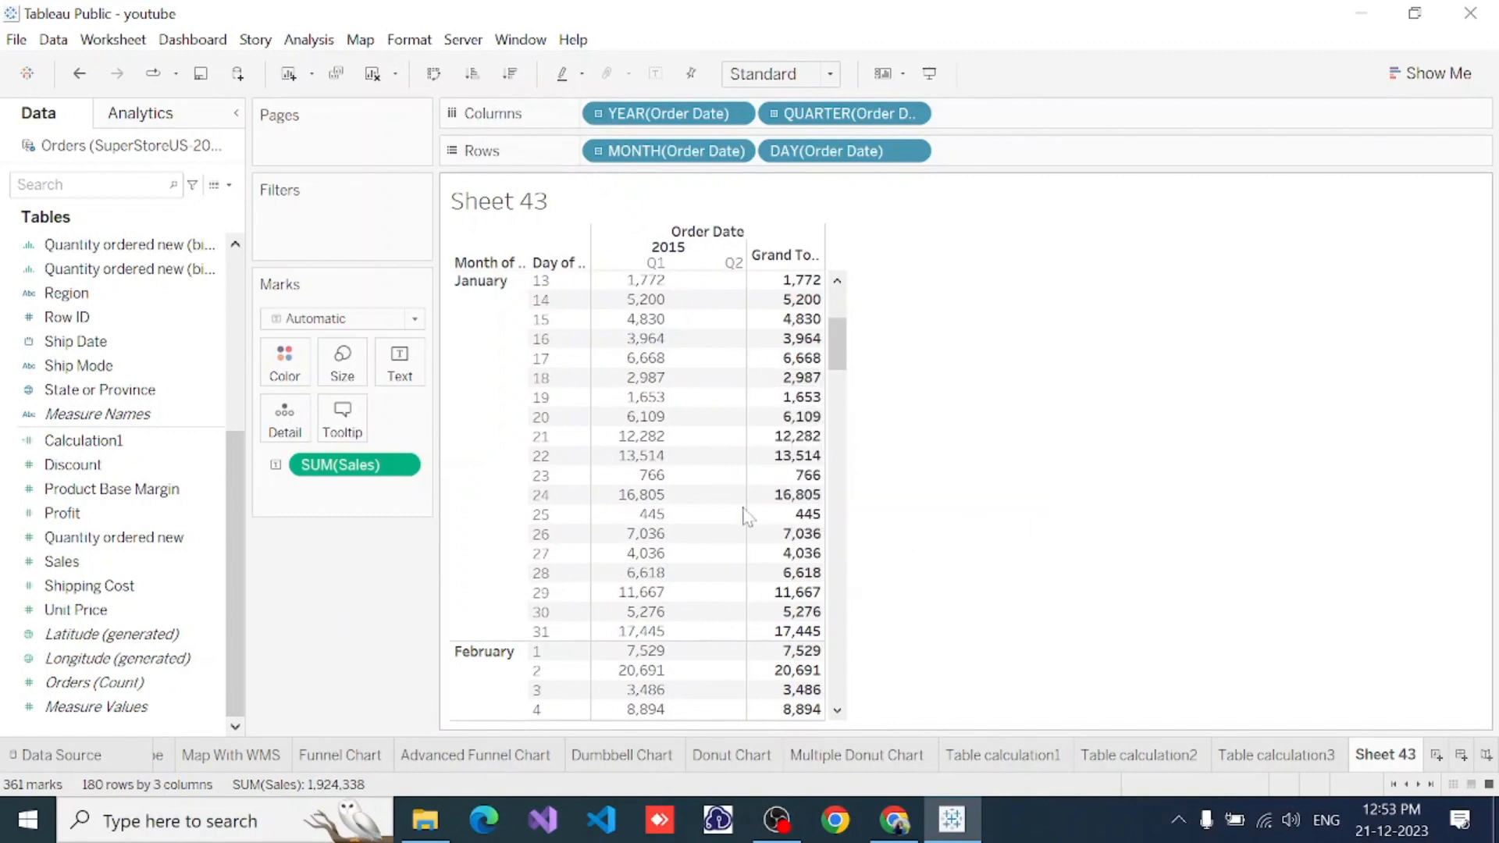
{"action": "scroll", "coordinate": [696, 595], "scroll_direction": "down", "scroll_amount": 5}
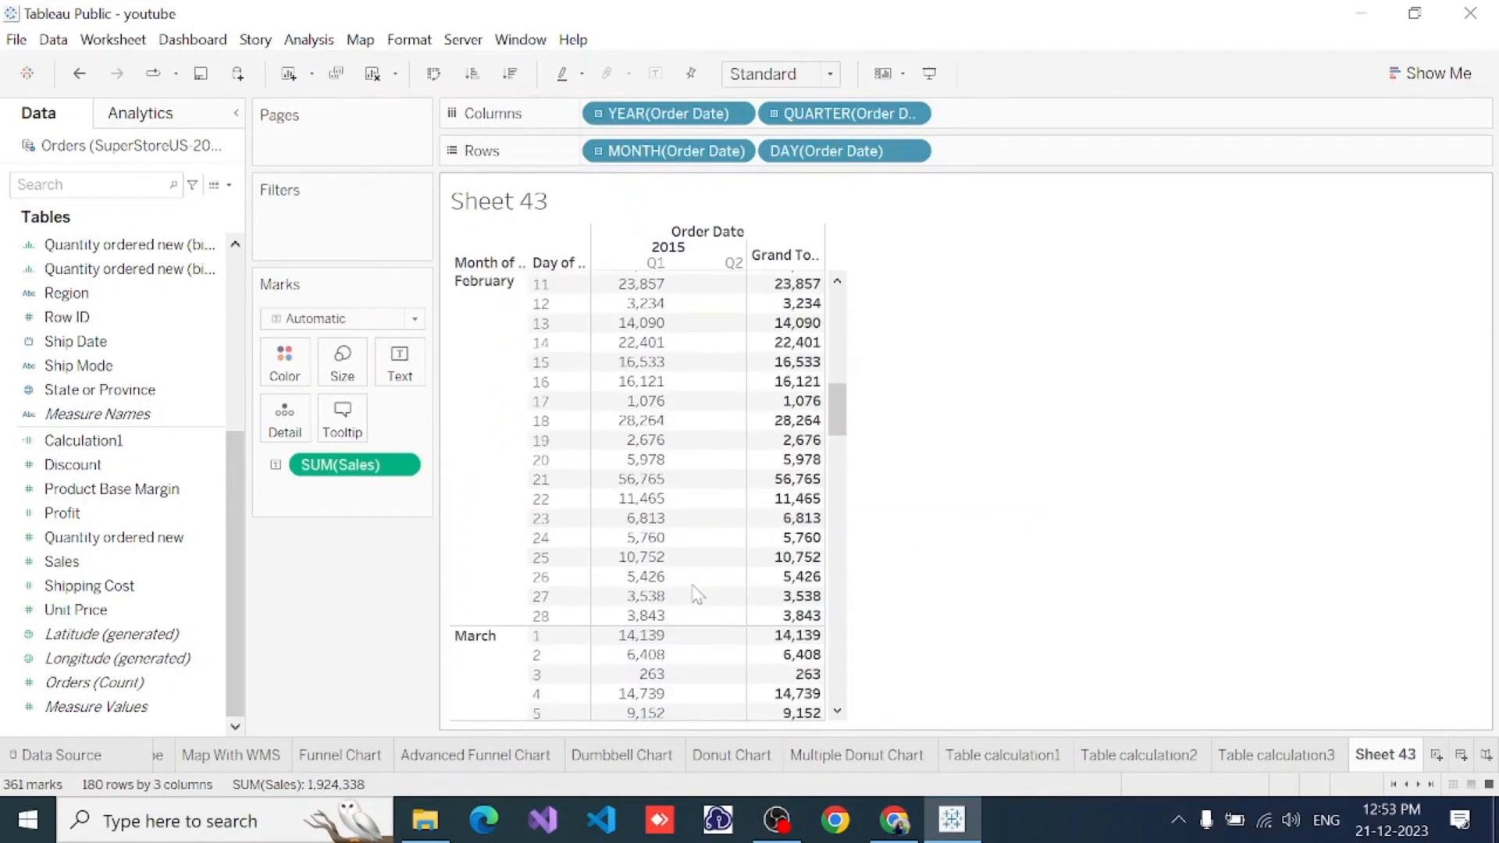
{"action": "scroll", "coordinate": [708, 447], "scroll_direction": "down", "scroll_amount": 12}
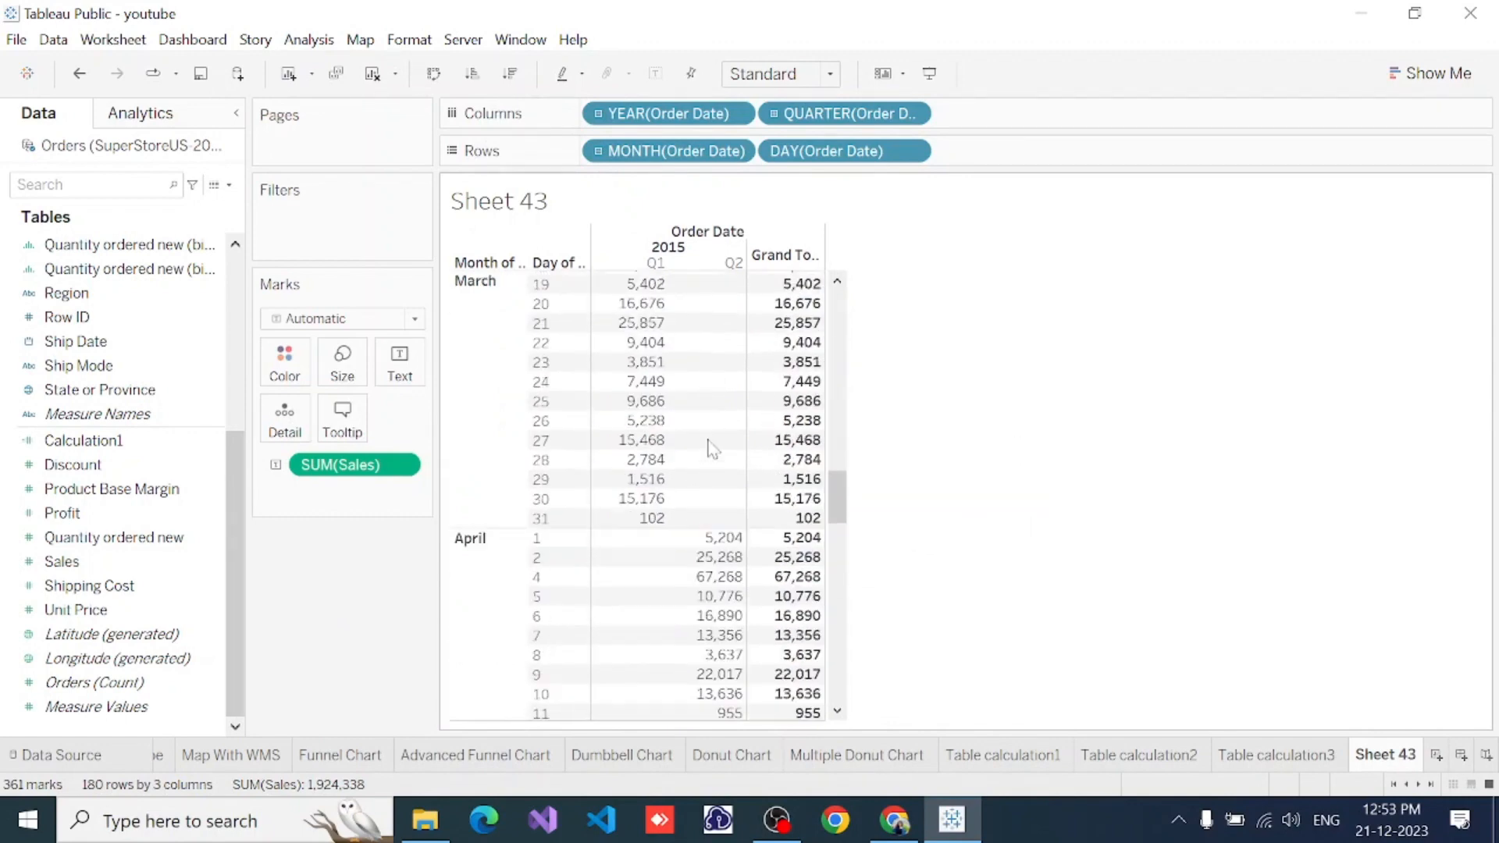
{"action": "scroll", "coordinate": [708, 447], "scroll_direction": "down", "scroll_amount": 8}
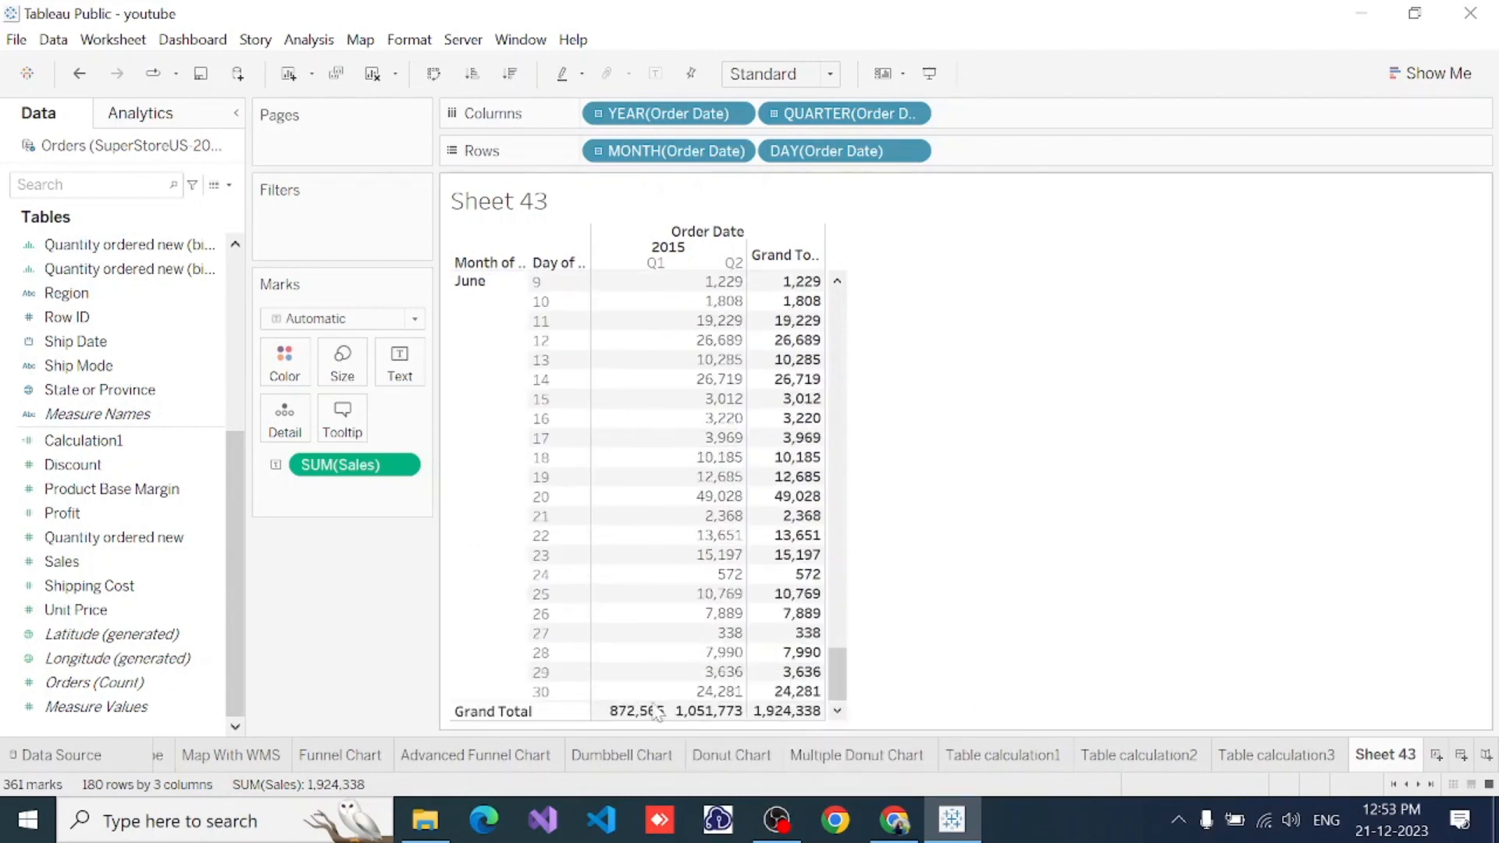
{"action": "mouse_move", "coordinate": [759, 712]}
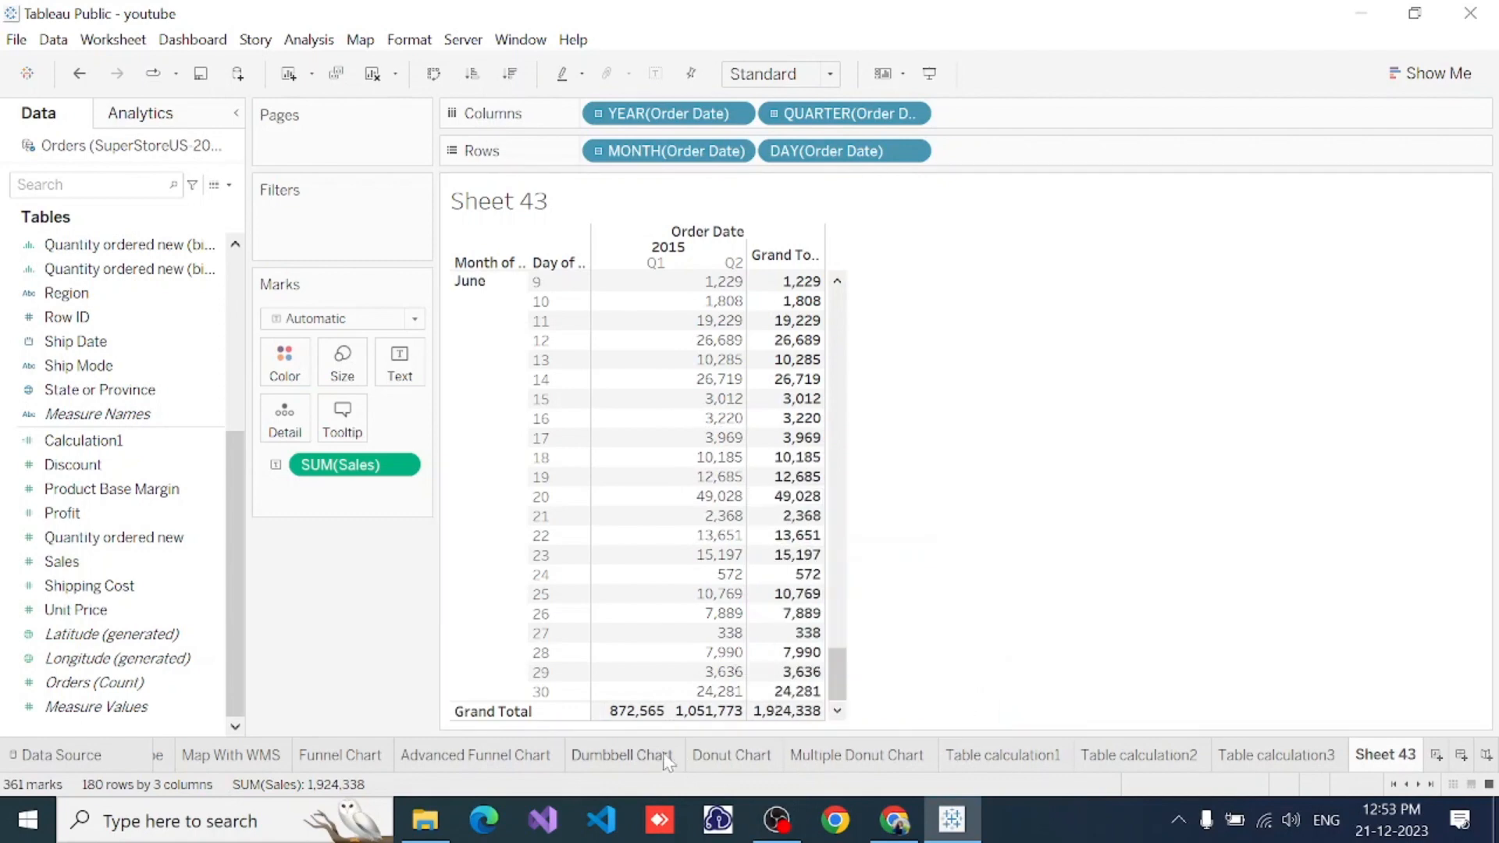
{"action": "mouse_move", "coordinate": [687, 722]}
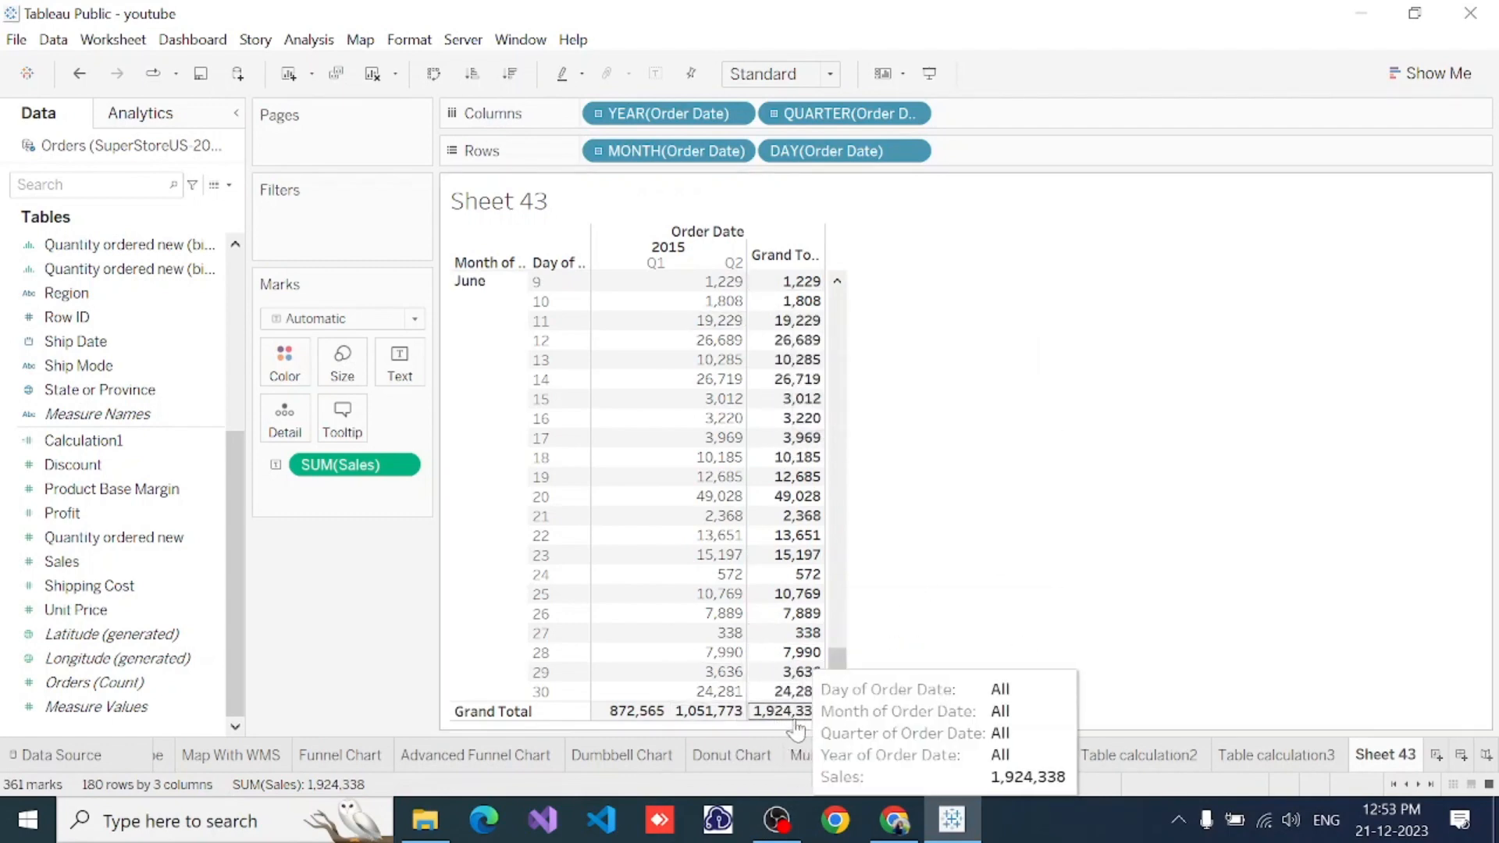
{"action": "scroll", "coordinate": [804, 546], "scroll_direction": "up", "scroll_amount": 20}
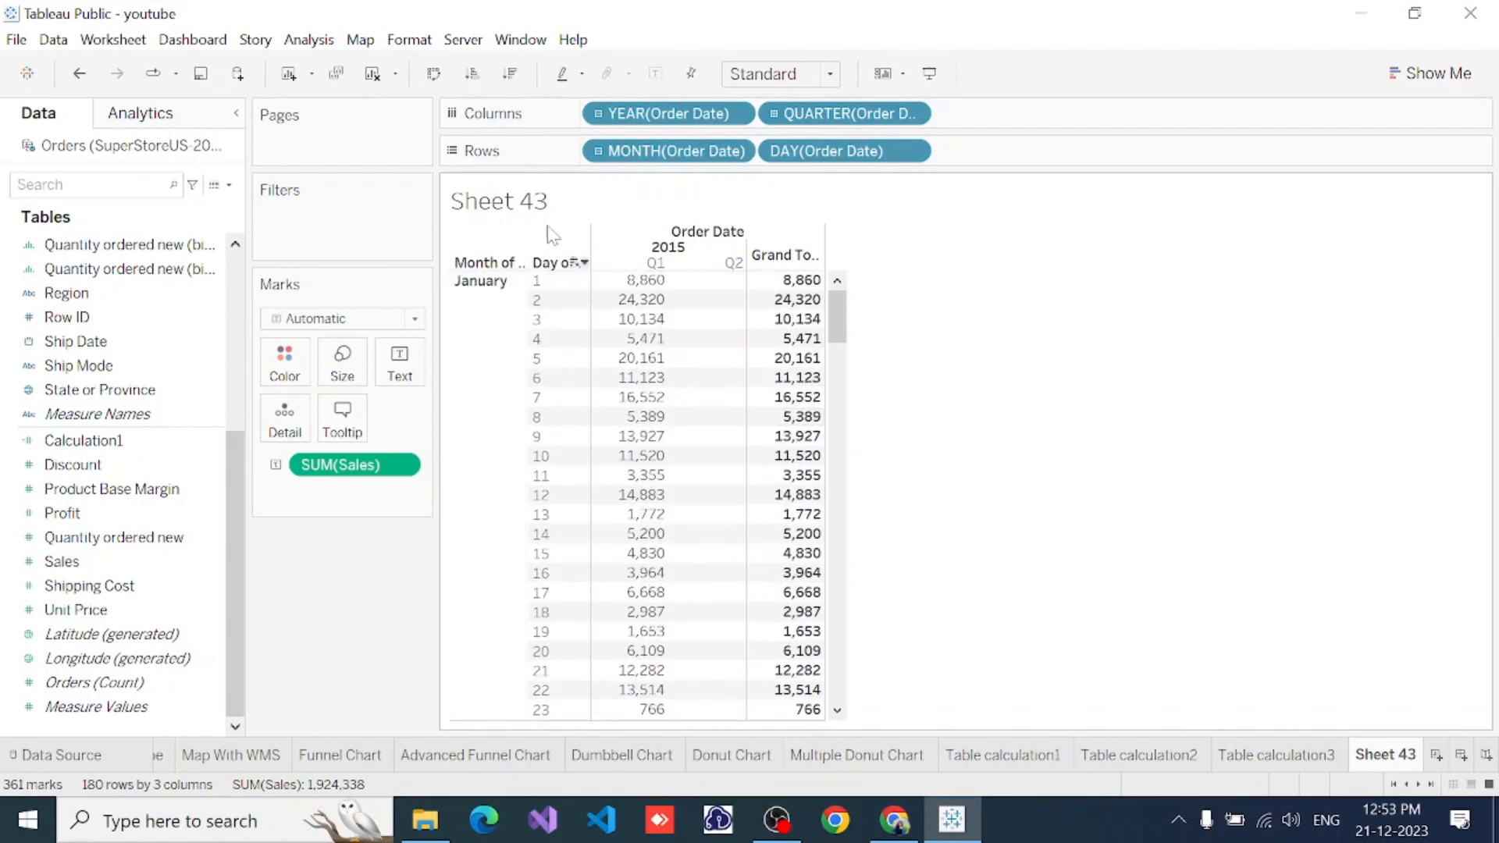
Add all subtotals to the sales table
{"action": "left_click", "coordinate": [309, 40]}
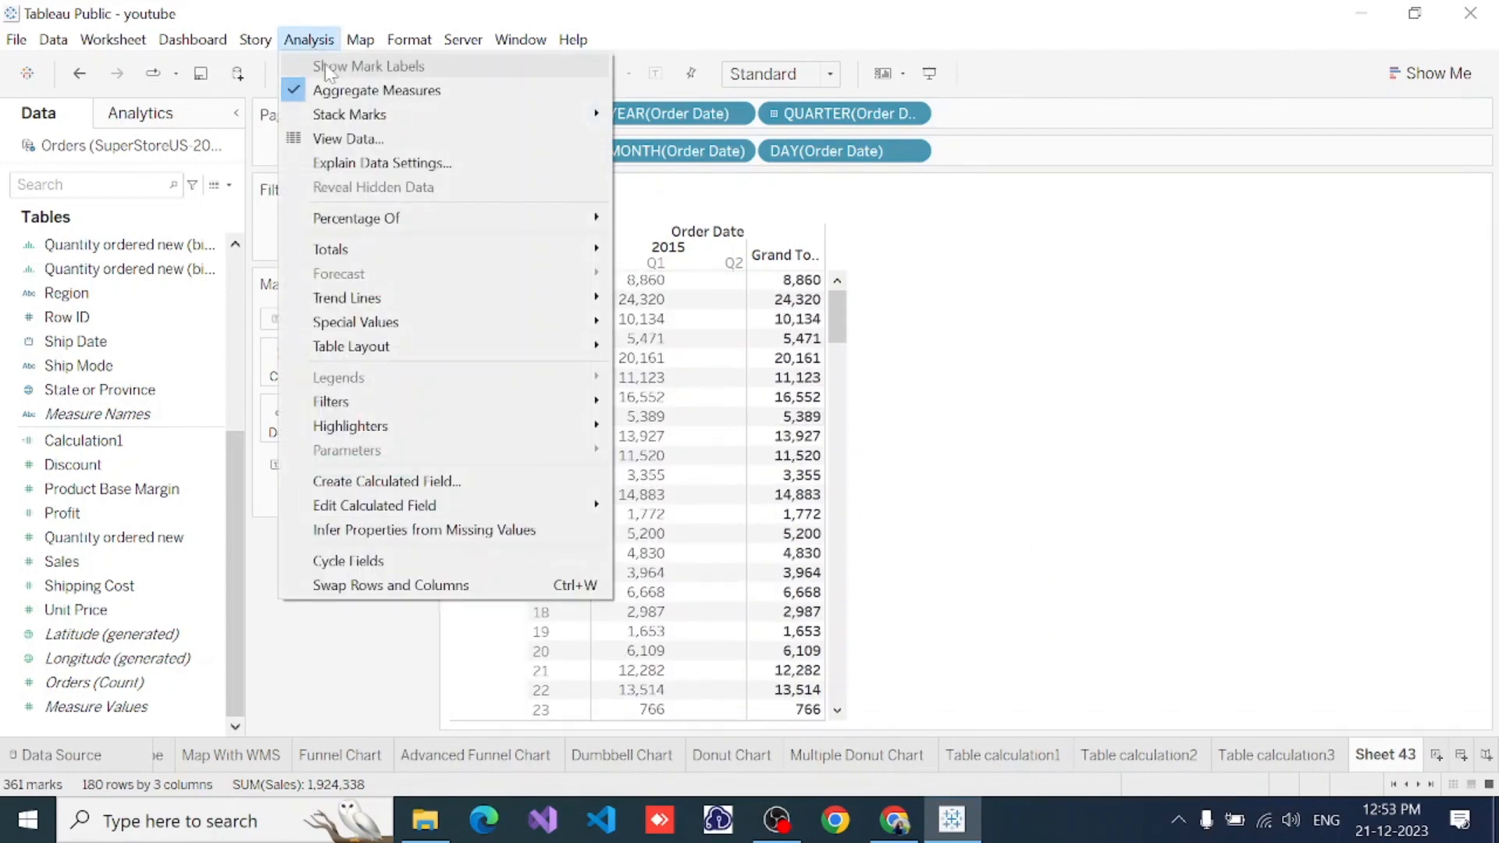
{"action": "mouse_move", "coordinate": [343, 250]}
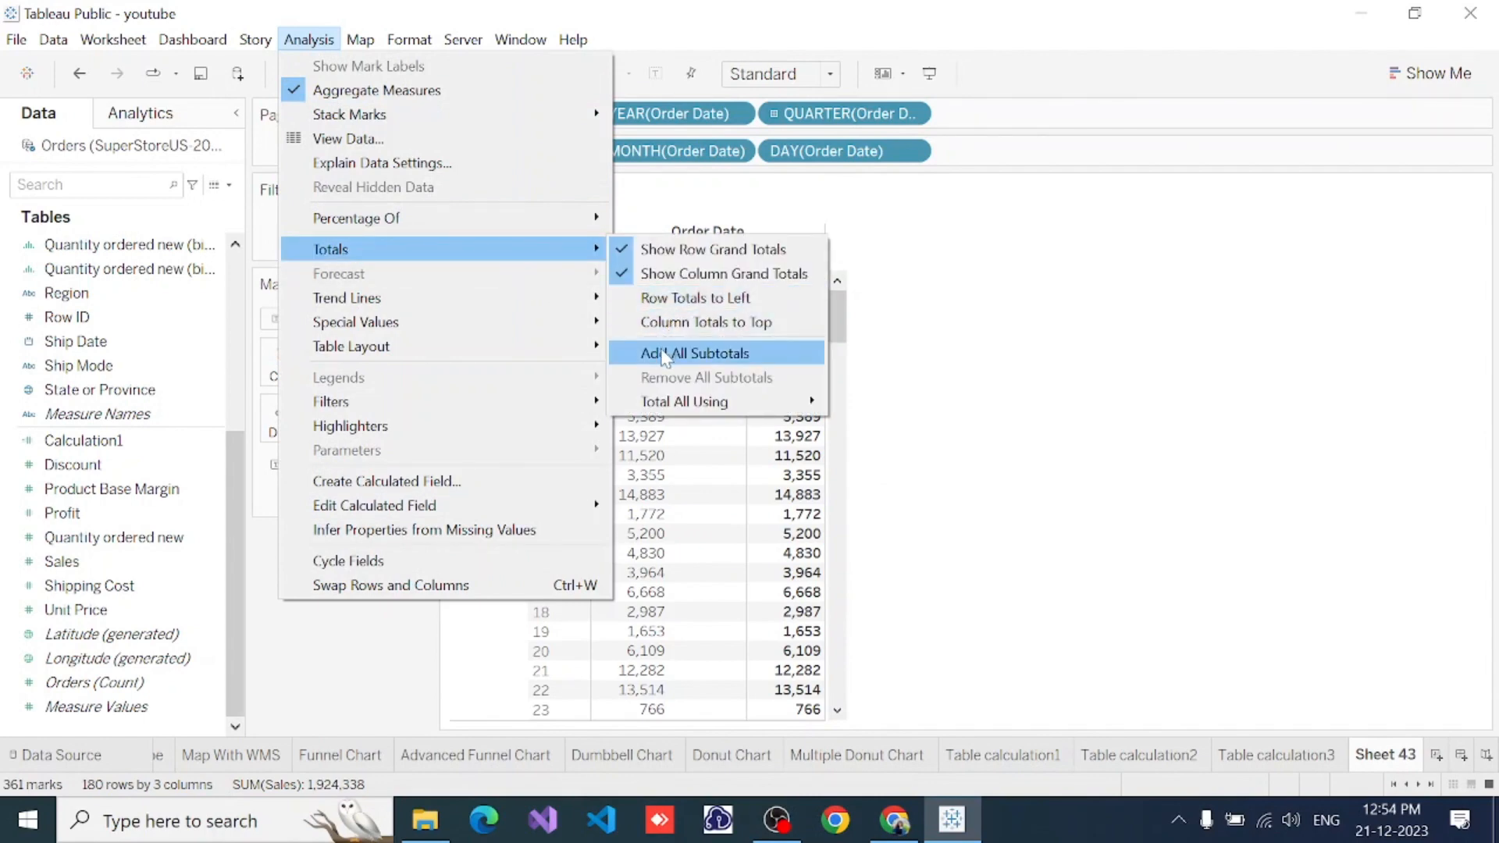
{"action": "left_click", "coordinate": [664, 355]}
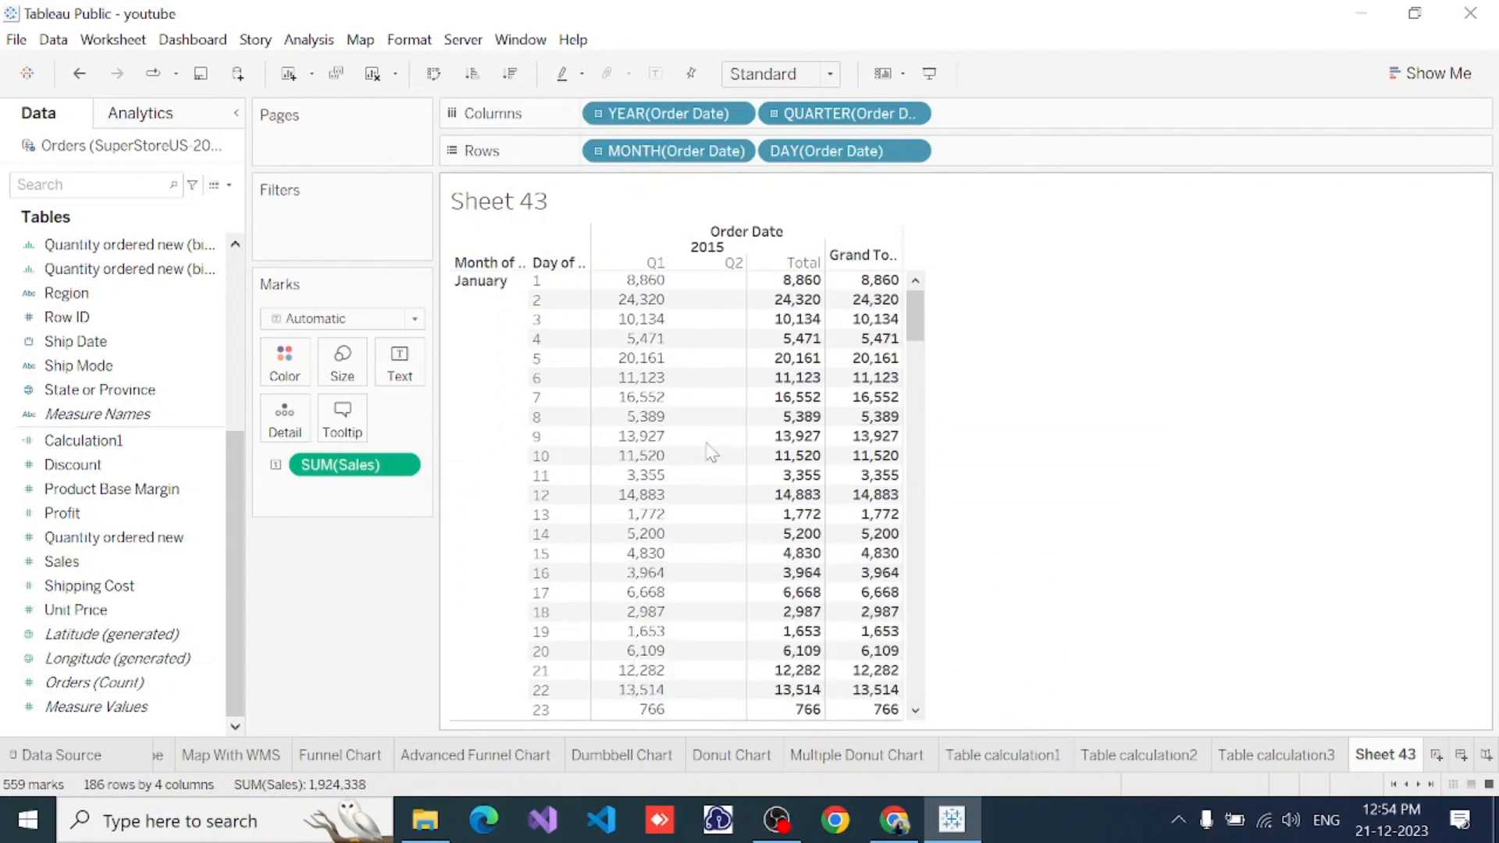
Examine the monthly subtotal rows and the yearly Total column against the daily sales values
{"action": "scroll", "coordinate": [711, 451], "scroll_direction": "down", "scroll_amount": 3}
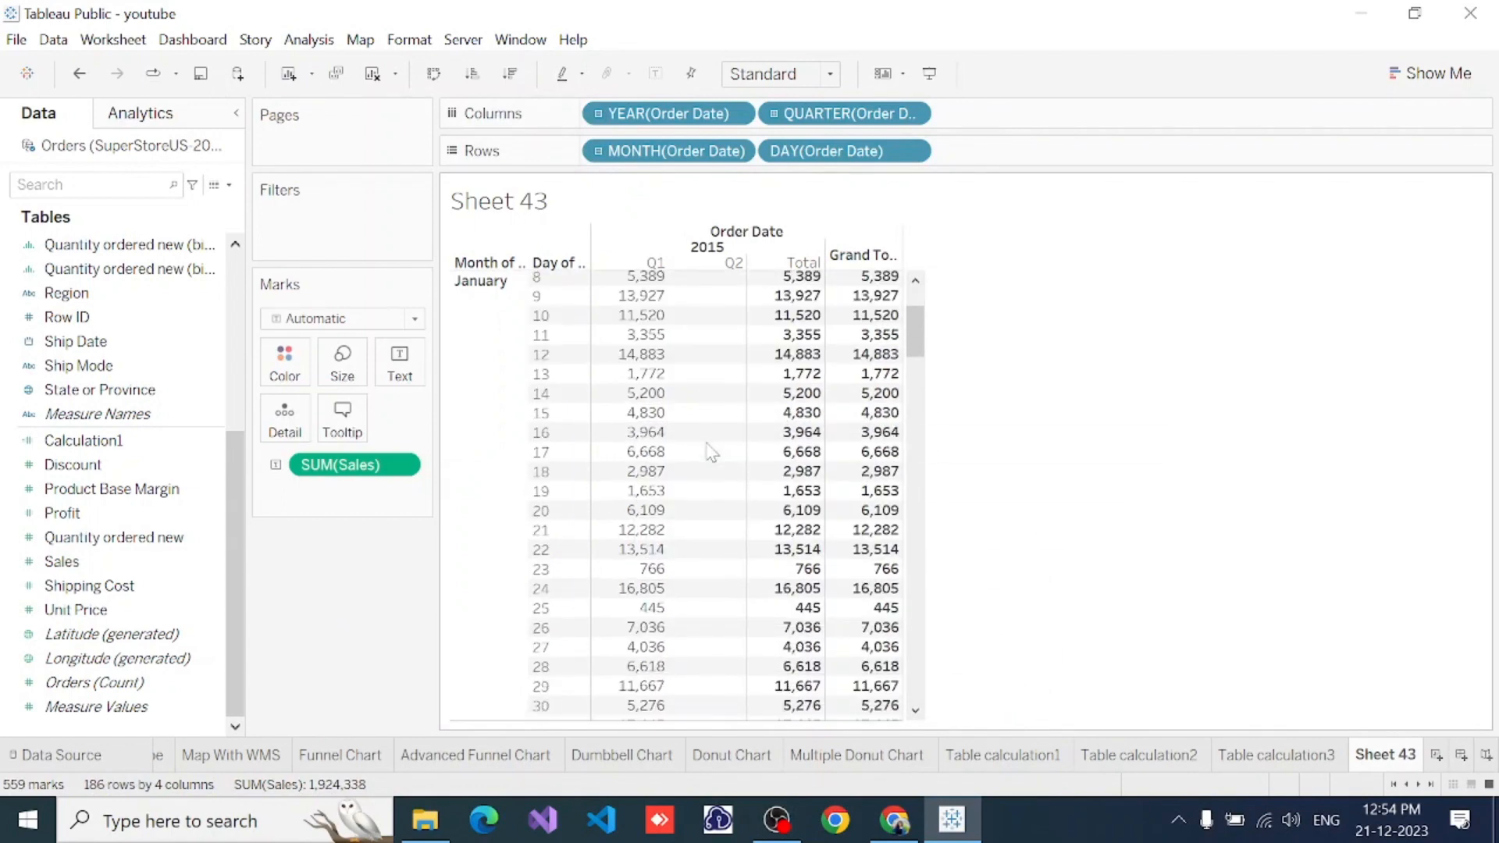
{"action": "scroll", "coordinate": [710, 453], "scroll_direction": "down", "scroll_amount": 1}
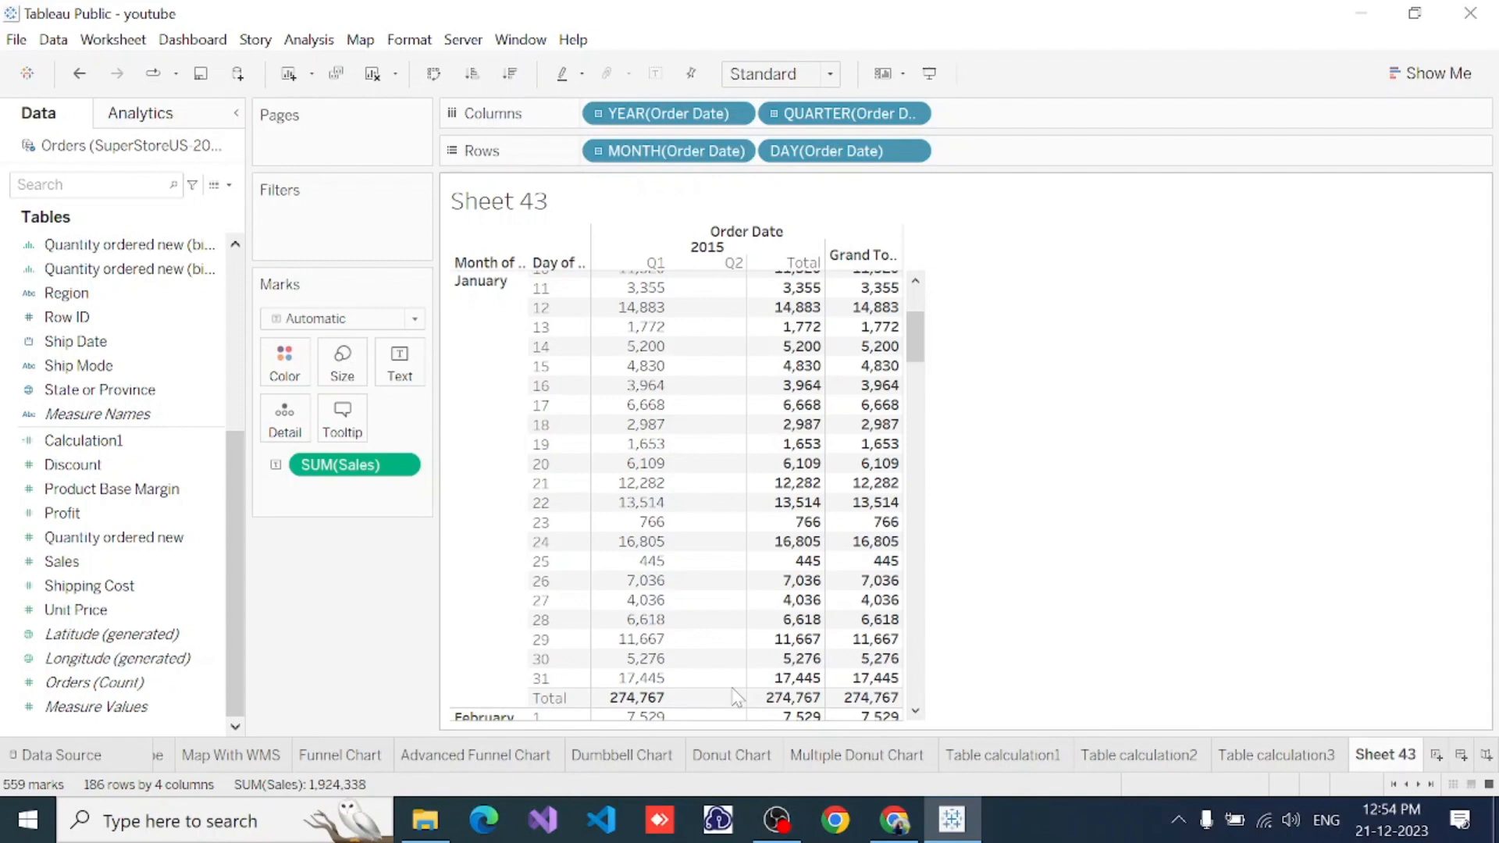
{"action": "scroll", "coordinate": [613, 383], "scroll_direction": "up", "scroll_amount": 3}
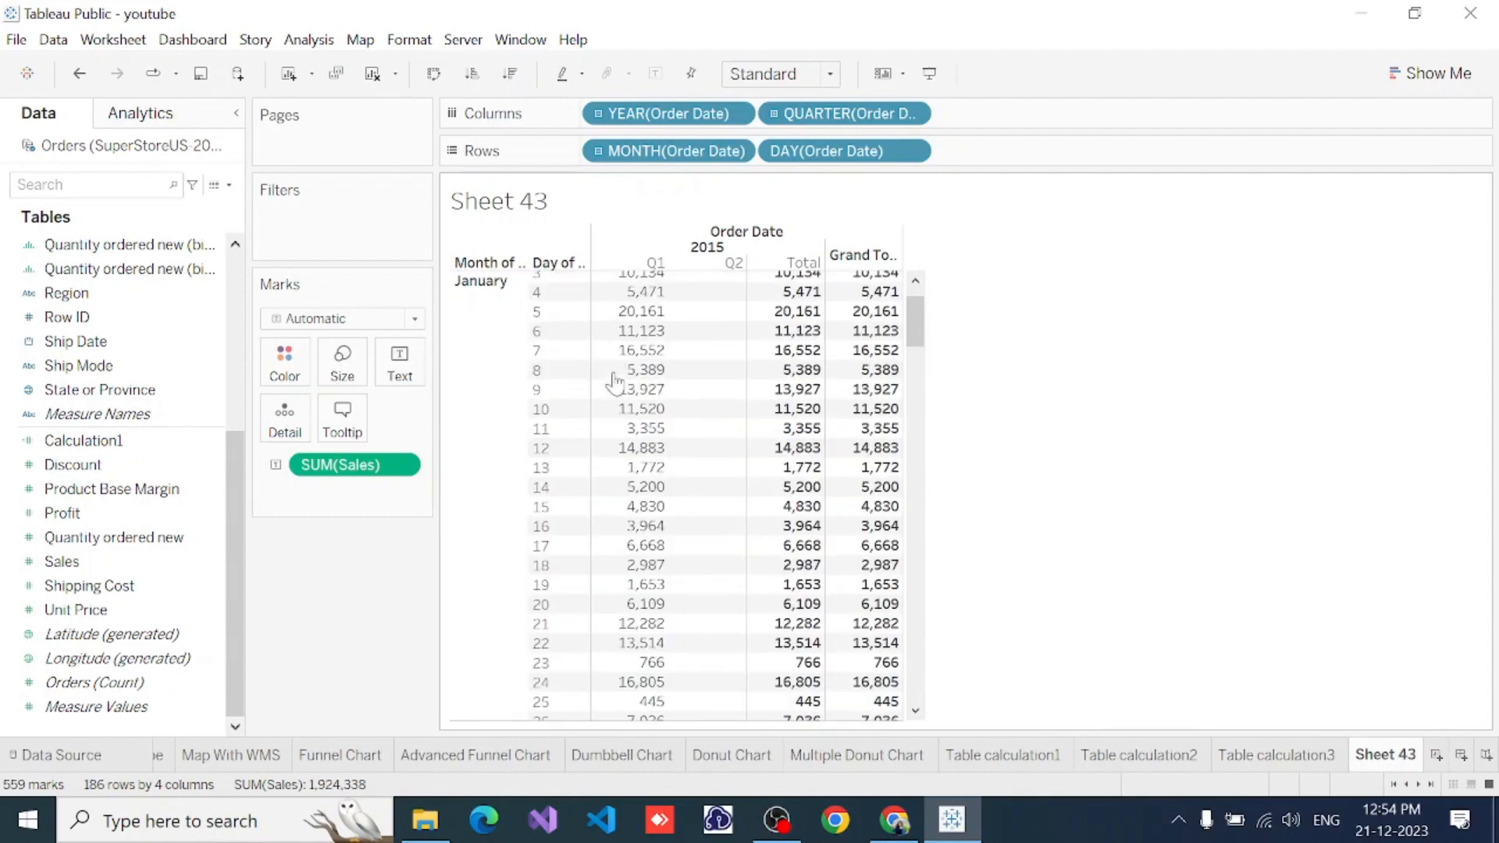
{"action": "scroll", "coordinate": [613, 383], "scroll_direction": "up", "scroll_amount": 1}
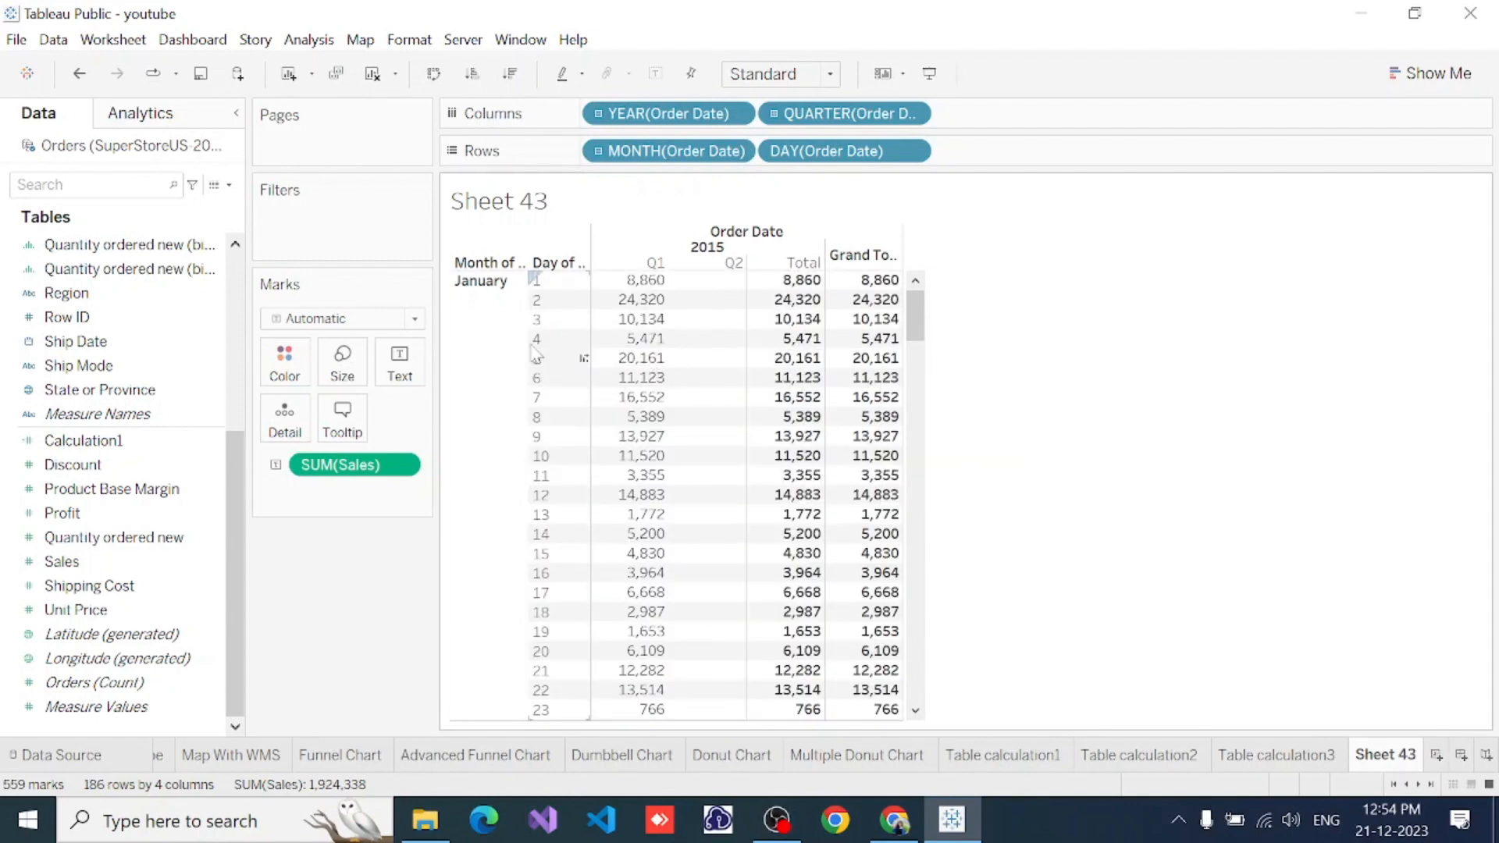
{"action": "mouse_move", "coordinate": [791, 311]}
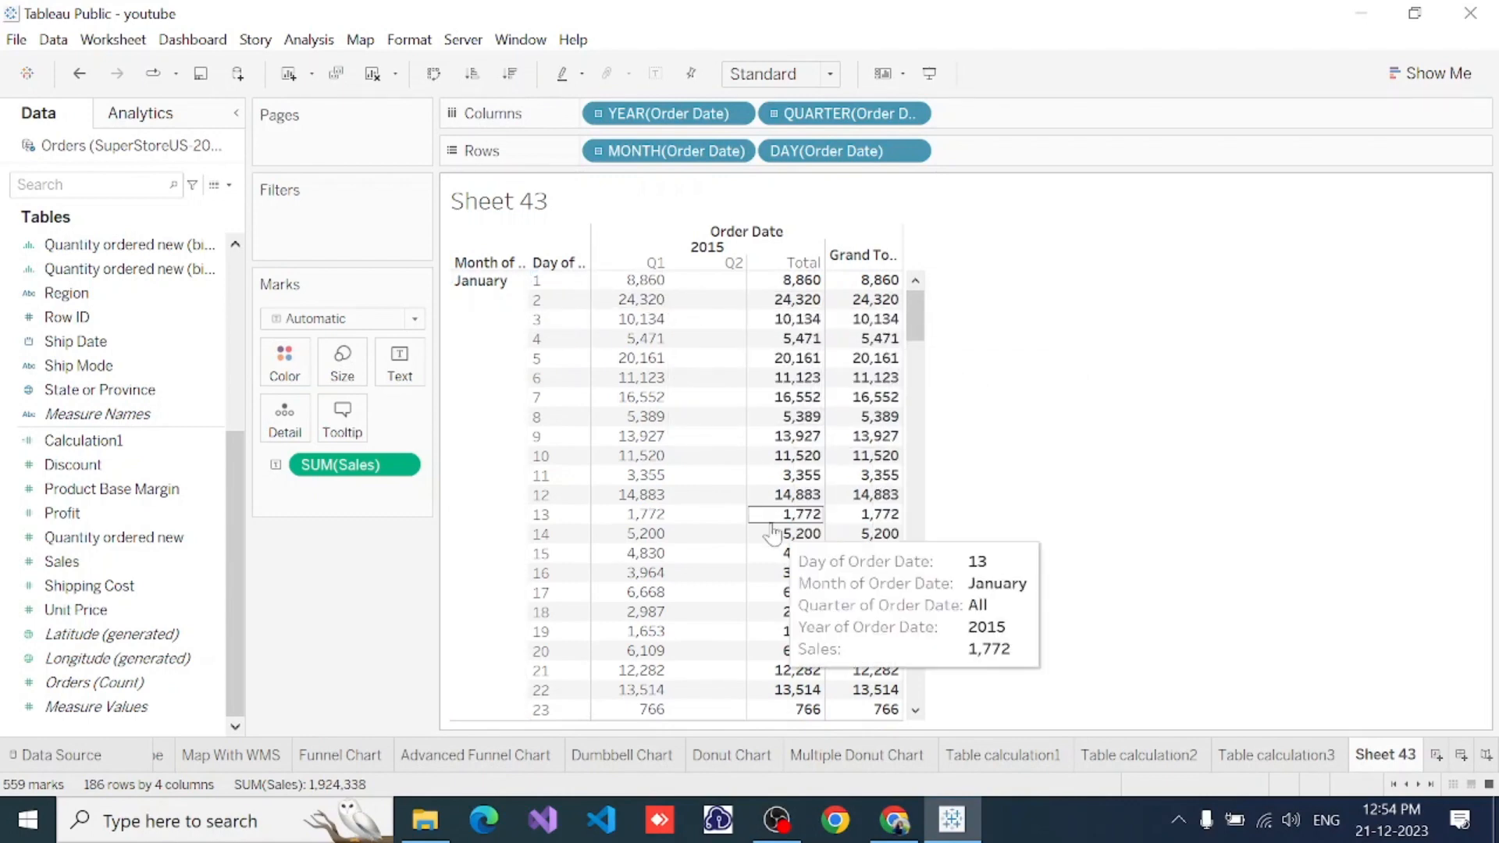
{"action": "scroll", "coordinate": [771, 533], "scroll_direction": "down", "scroll_amount": 1}
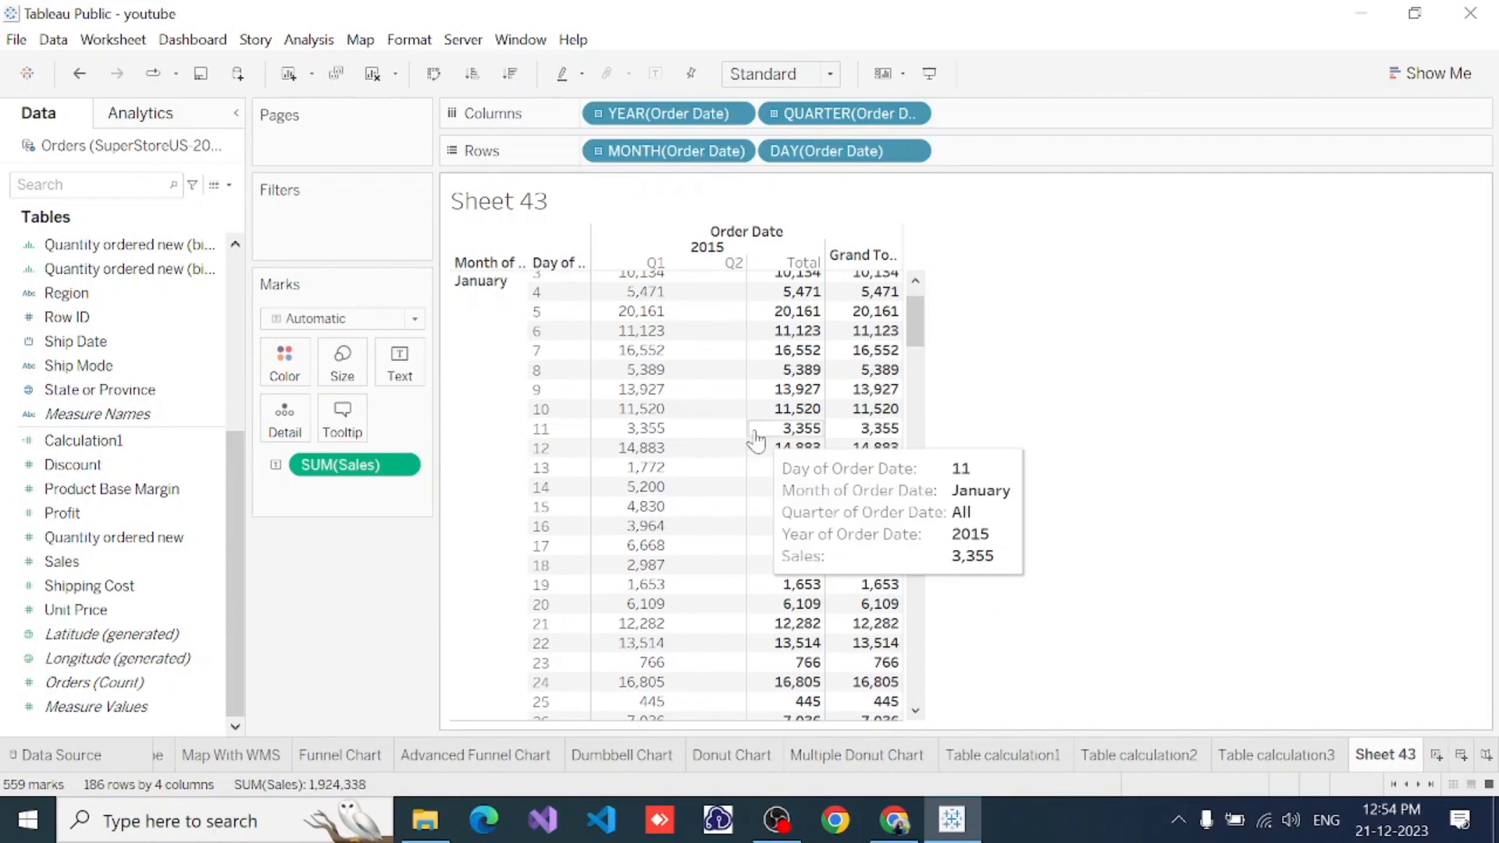
{"action": "scroll", "coordinate": [755, 437], "scroll_direction": "down", "scroll_amount": 1}
{"action": "scroll", "coordinate": [756, 440], "scroll_direction": "down", "scroll_amount": 4}
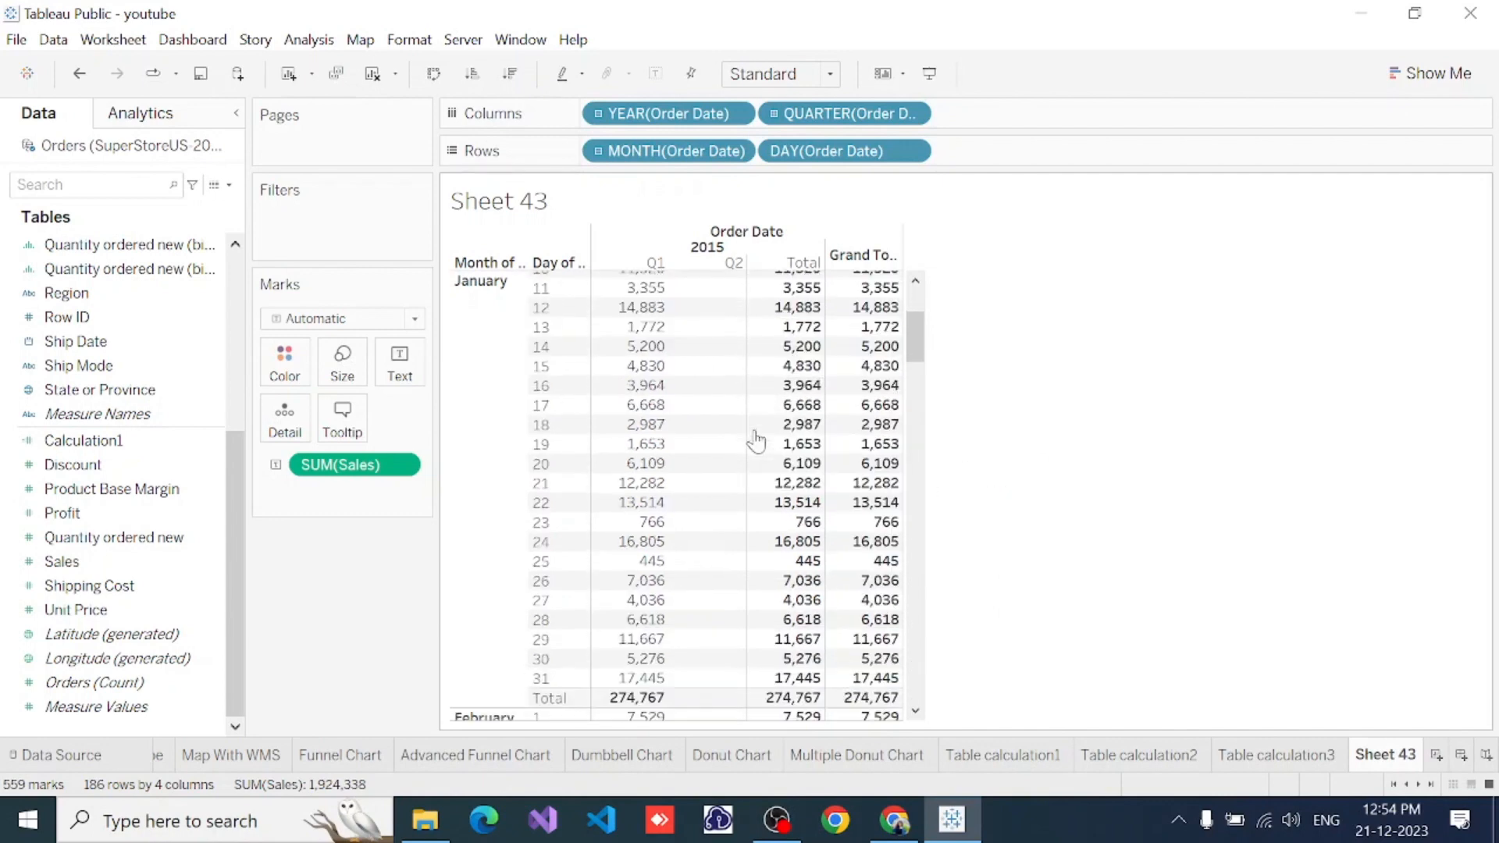
{"action": "scroll", "coordinate": [756, 441], "scroll_direction": "down", "scroll_amount": 4}
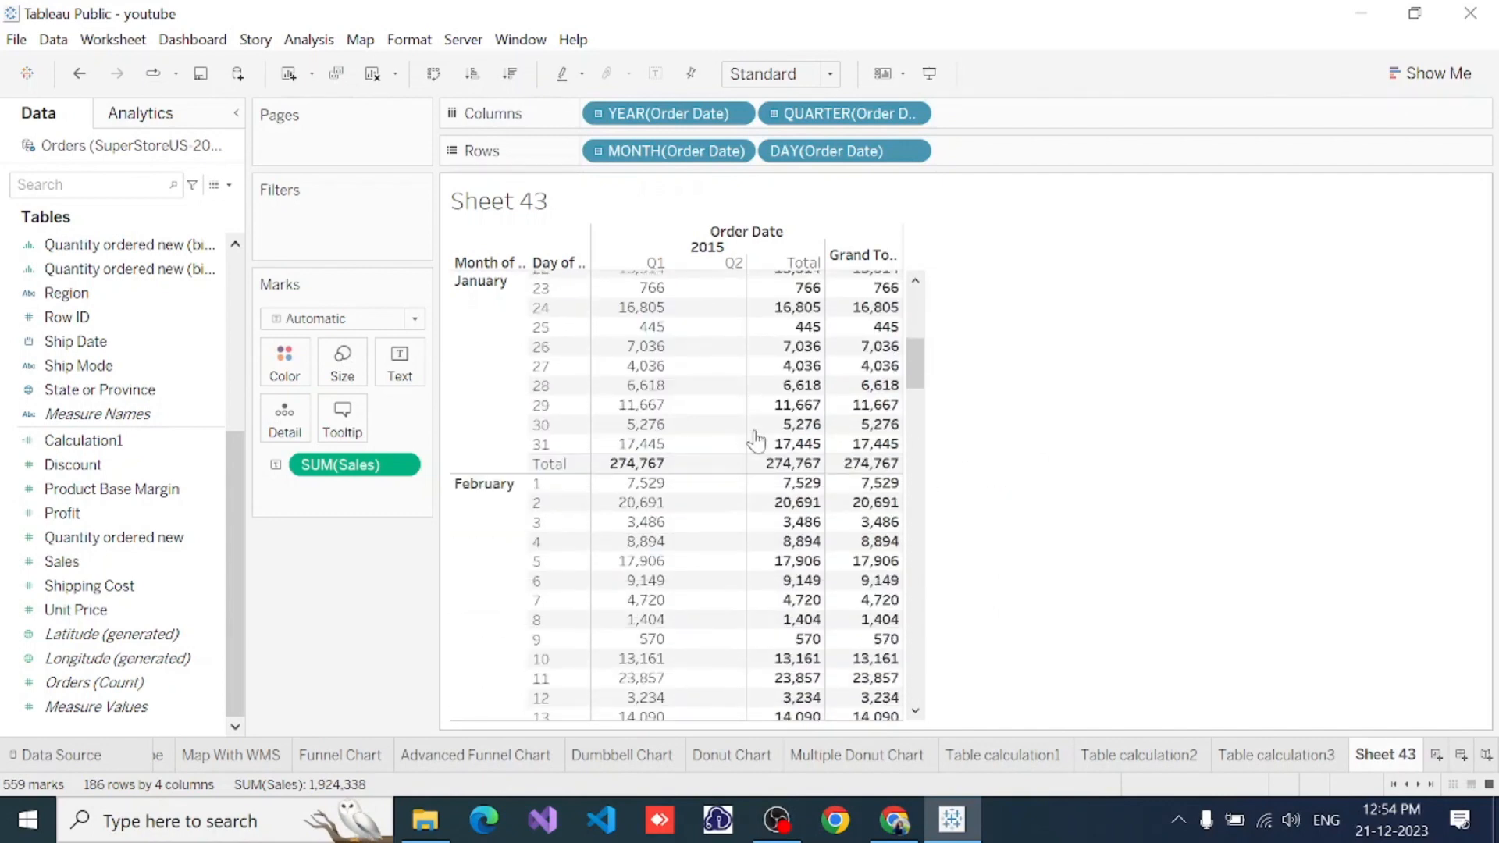
{"action": "scroll", "coordinate": [756, 440], "scroll_direction": "down", "scroll_amount": 5}
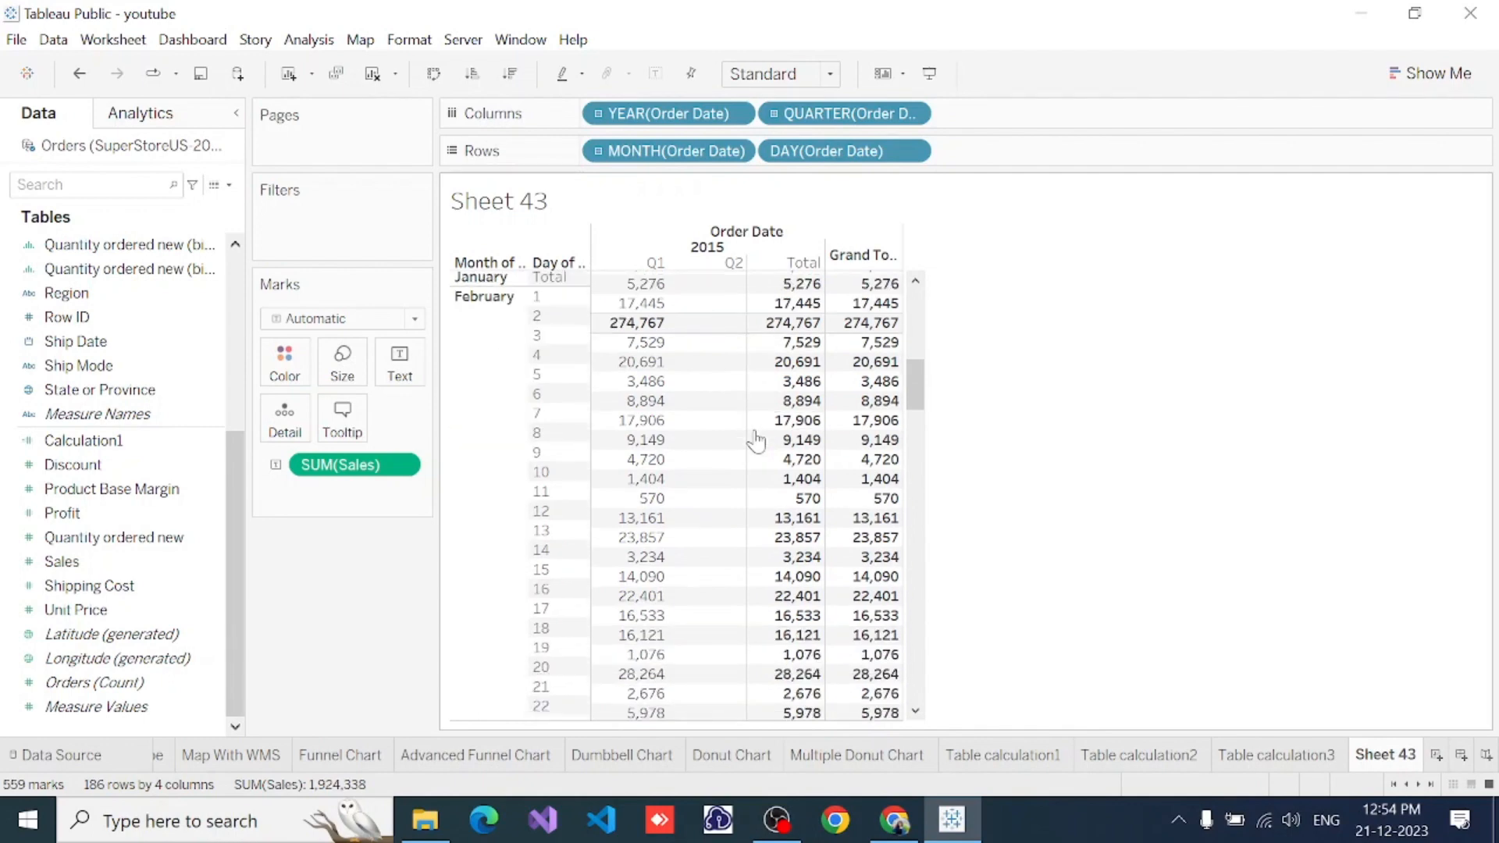
Examine the February daily sales values and the month's subtotal row in the order date table
{"action": "scroll", "coordinate": [756, 440], "scroll_direction": "down", "scroll_amount": 1}
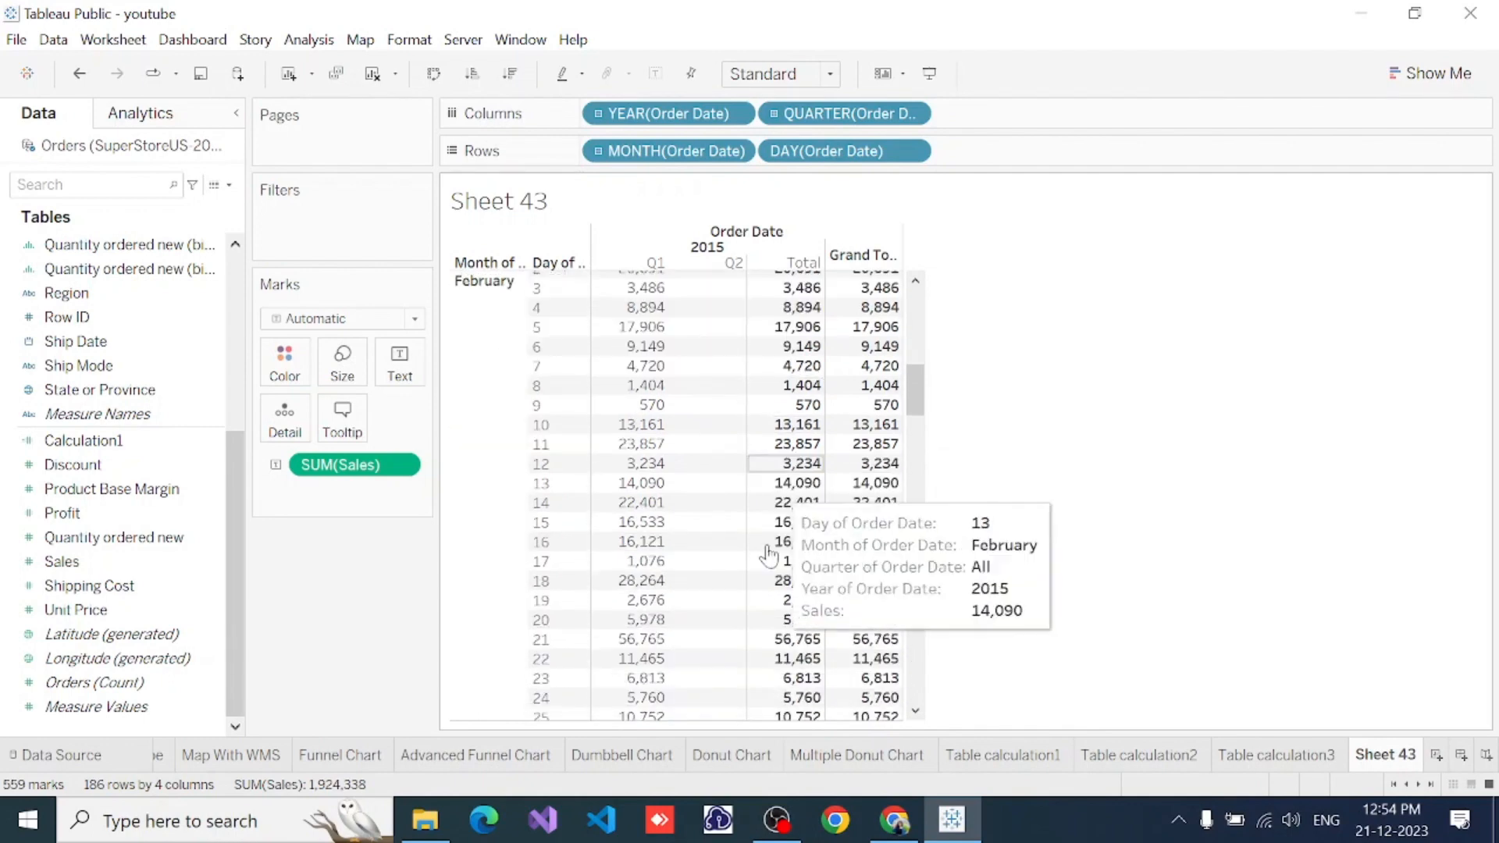
{"action": "scroll", "coordinate": [717, 587], "scroll_direction": "down", "scroll_amount": 1}
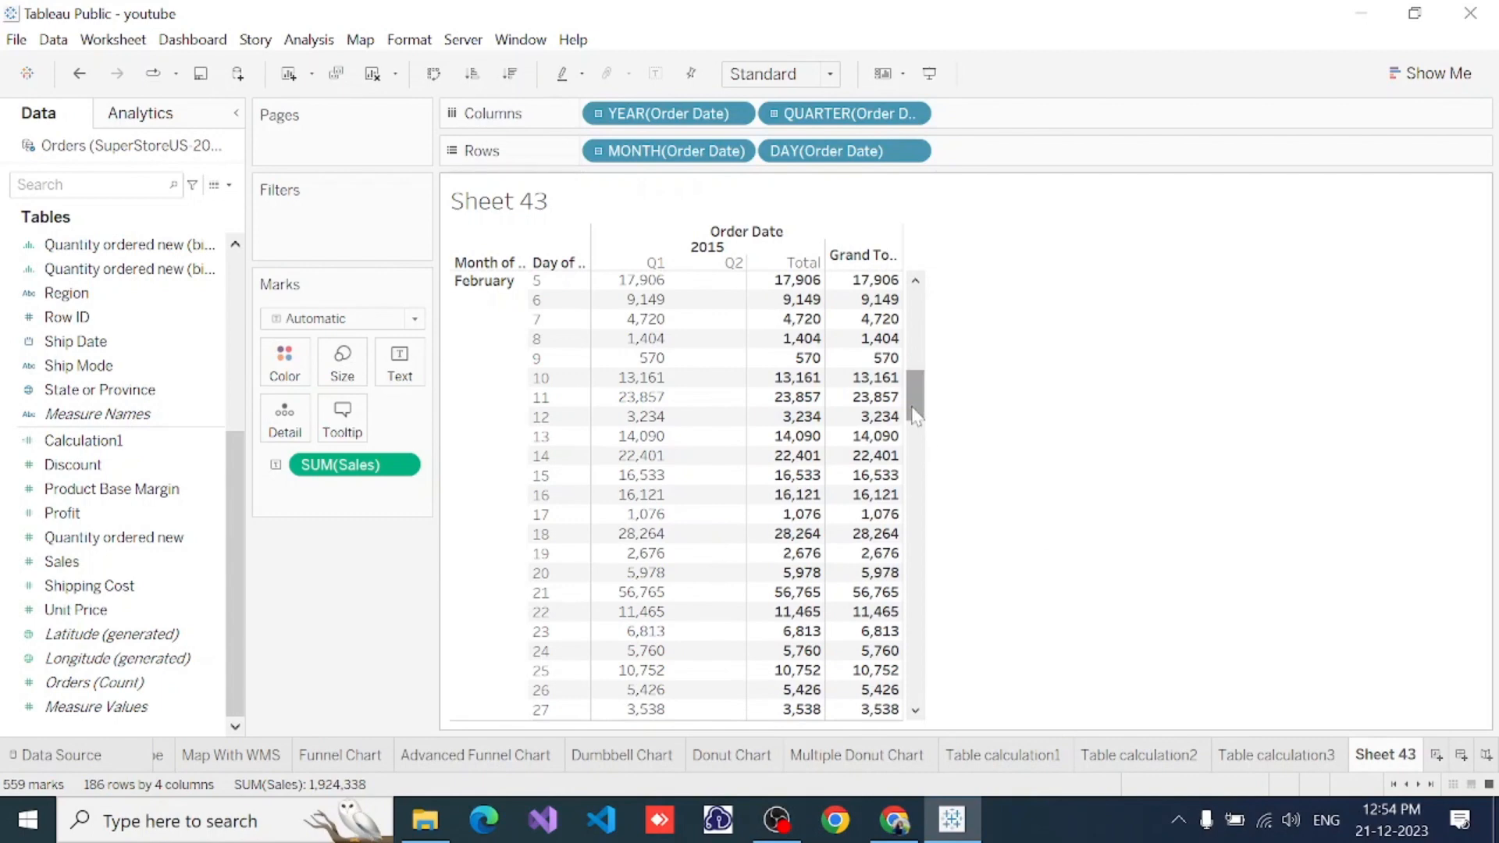
{"action": "left_click_drag", "start_coordinate": [915, 400], "coordinate": [915, 441]}
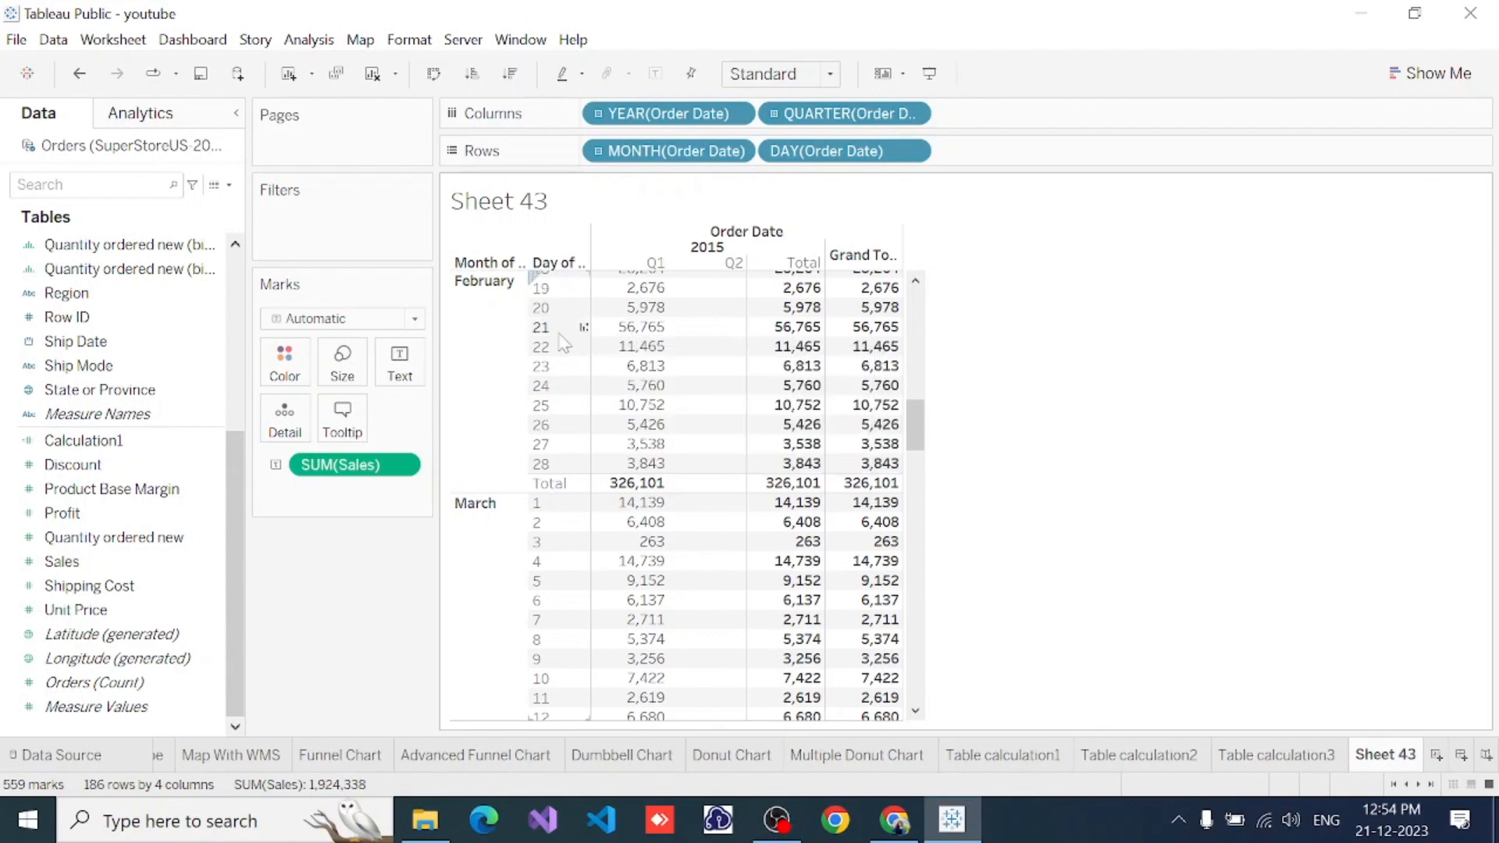
{"action": "mouse_move", "coordinate": [808, 335]}
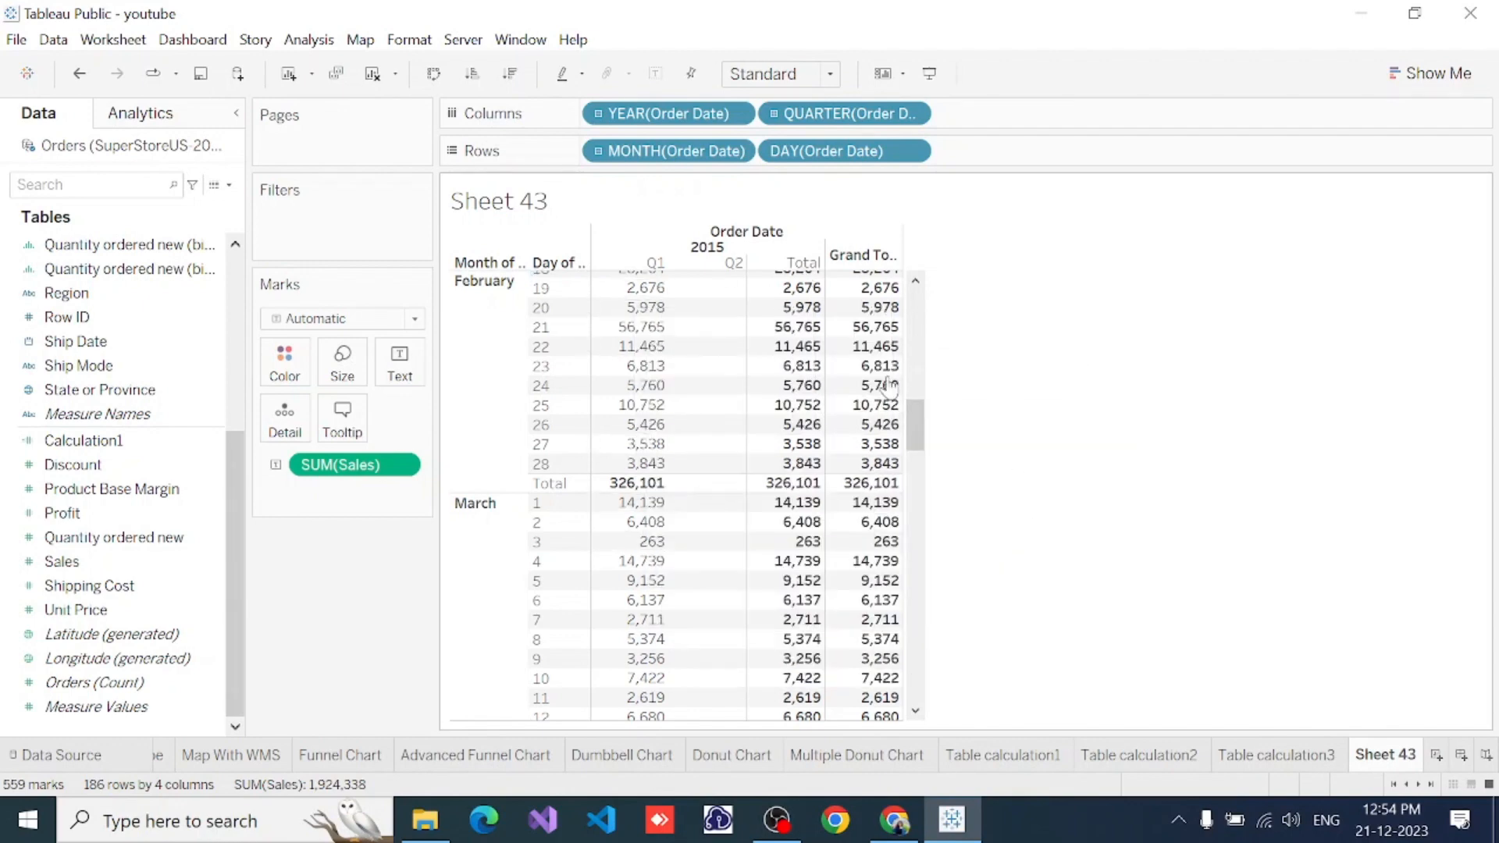
Create a new worksheet and place Product Category and Product Sub-Category on its rows
{"action": "left_click", "coordinate": [1435, 756]}
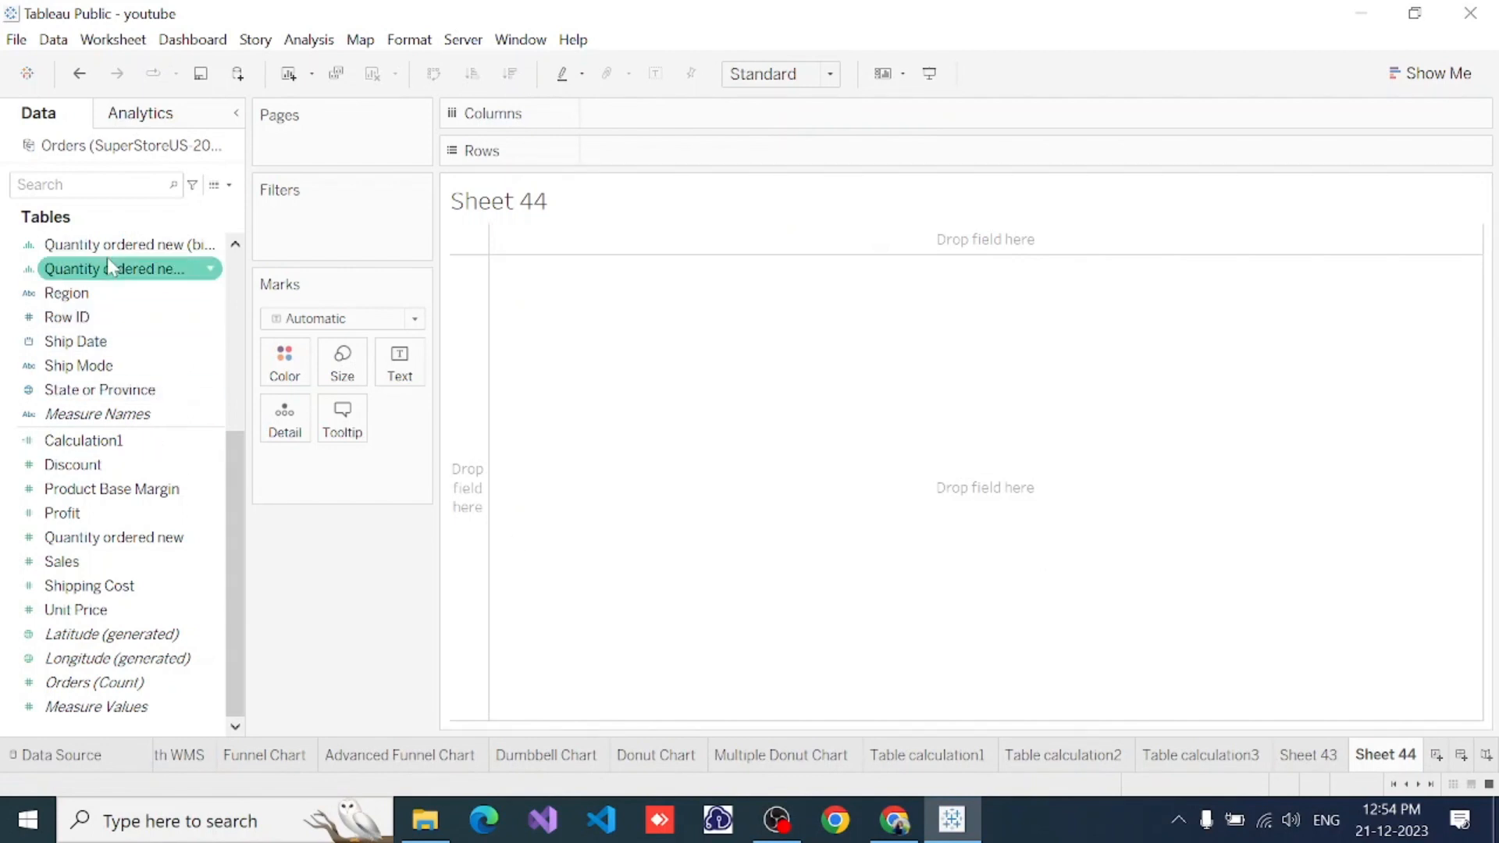
{"action": "scroll", "coordinate": [129, 250], "scroll_direction": "up", "scroll_amount": 5}
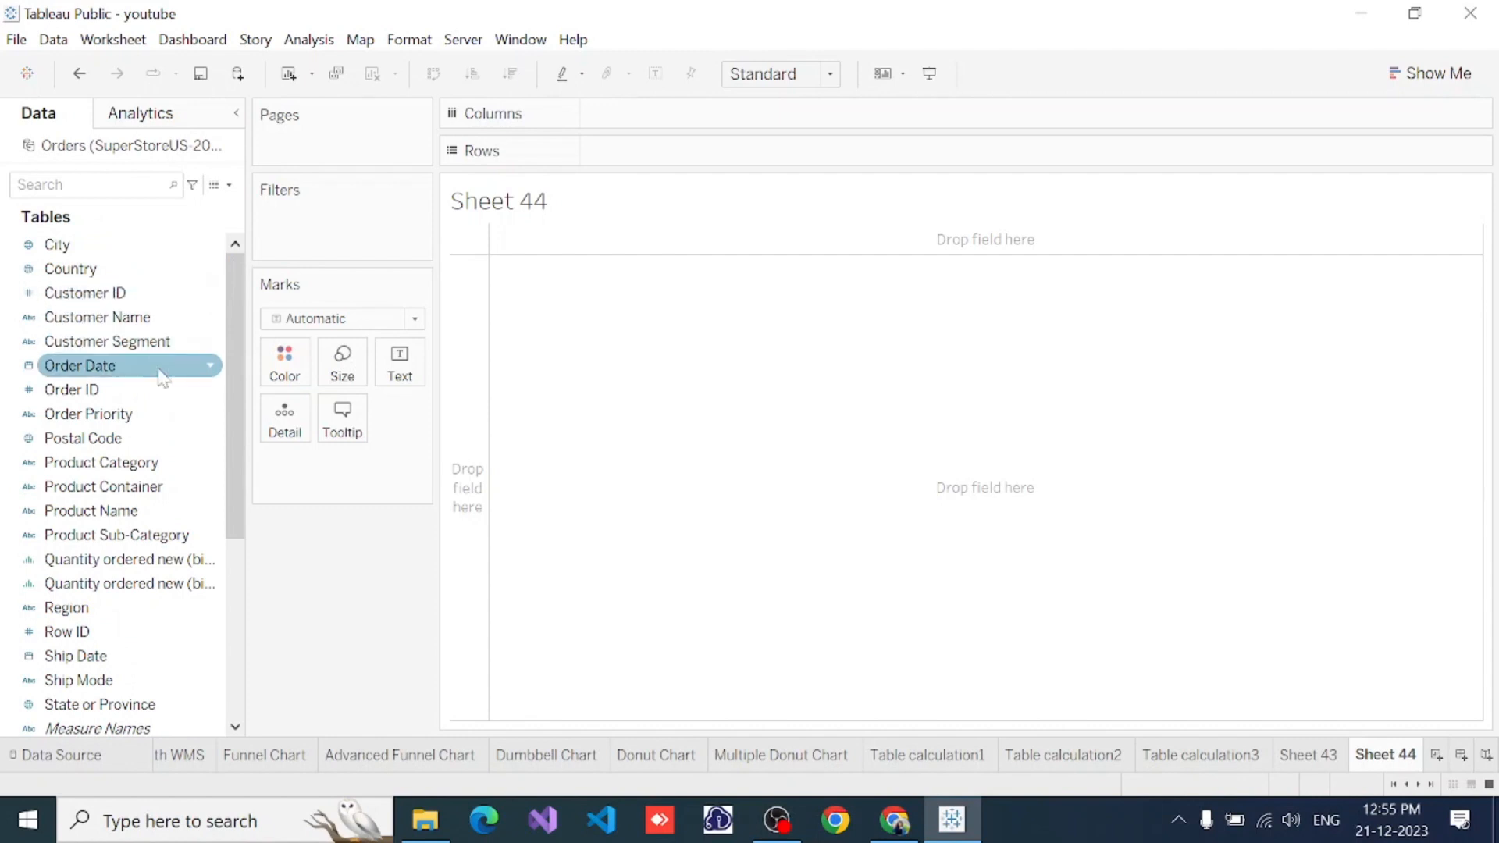
{"action": "left_click_drag", "start_coordinate": [98, 464], "coordinate": [664, 154]}
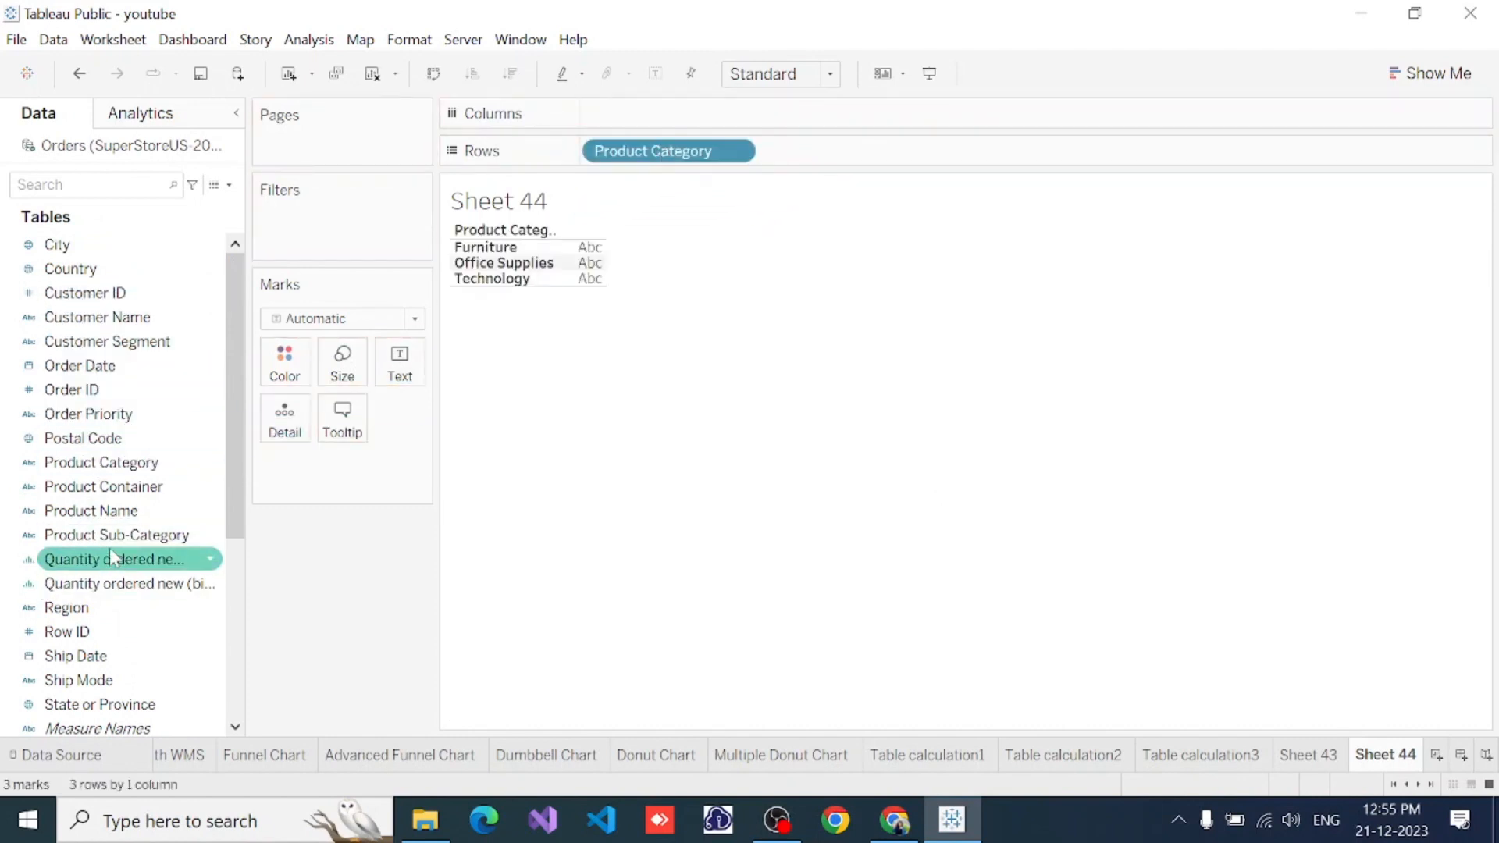
{"action": "left_click_drag", "start_coordinate": [113, 545], "coordinate": [847, 156]}
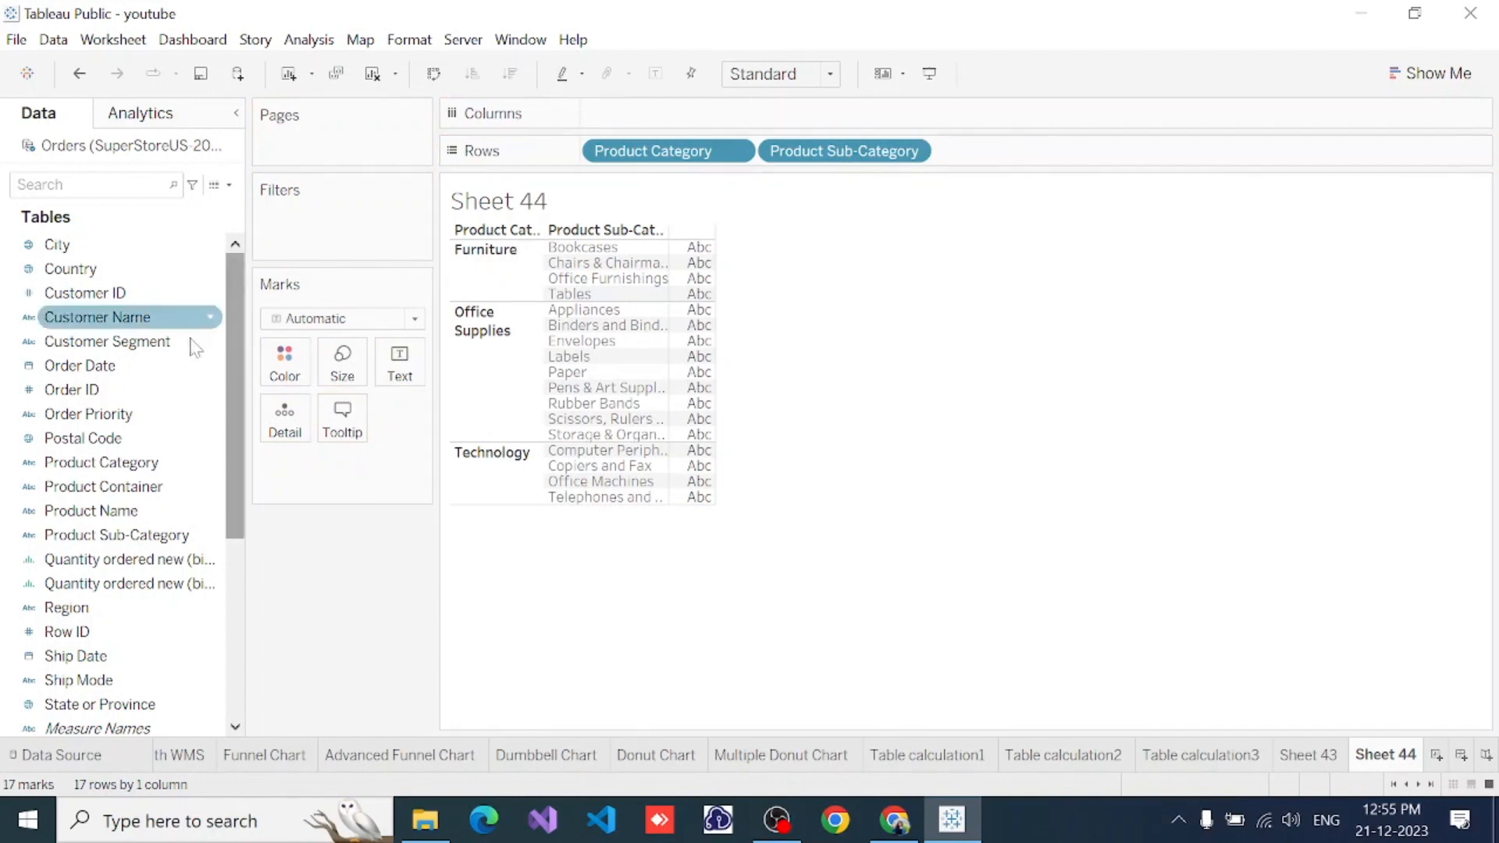
Show Sales as the text values of the product table and apply the Percent of Total quick table calculation
{"action": "scroll", "coordinate": [162, 606], "scroll_direction": "down", "scroll_amount": 4}
{"action": "left_click_drag", "start_coordinate": [117, 562], "coordinate": [403, 367]}
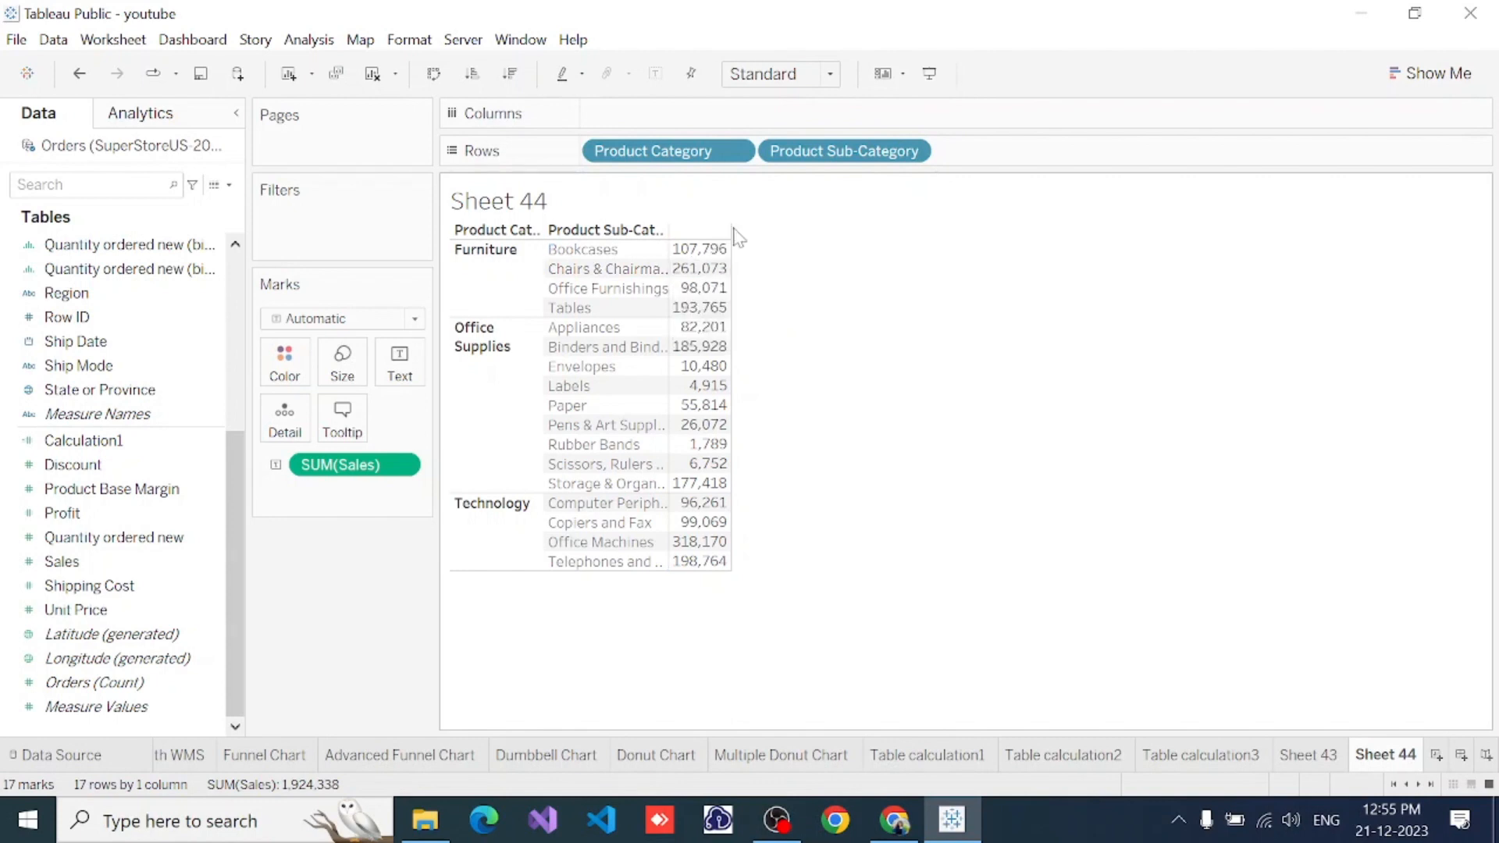
{"action": "left_click", "coordinate": [401, 466]}
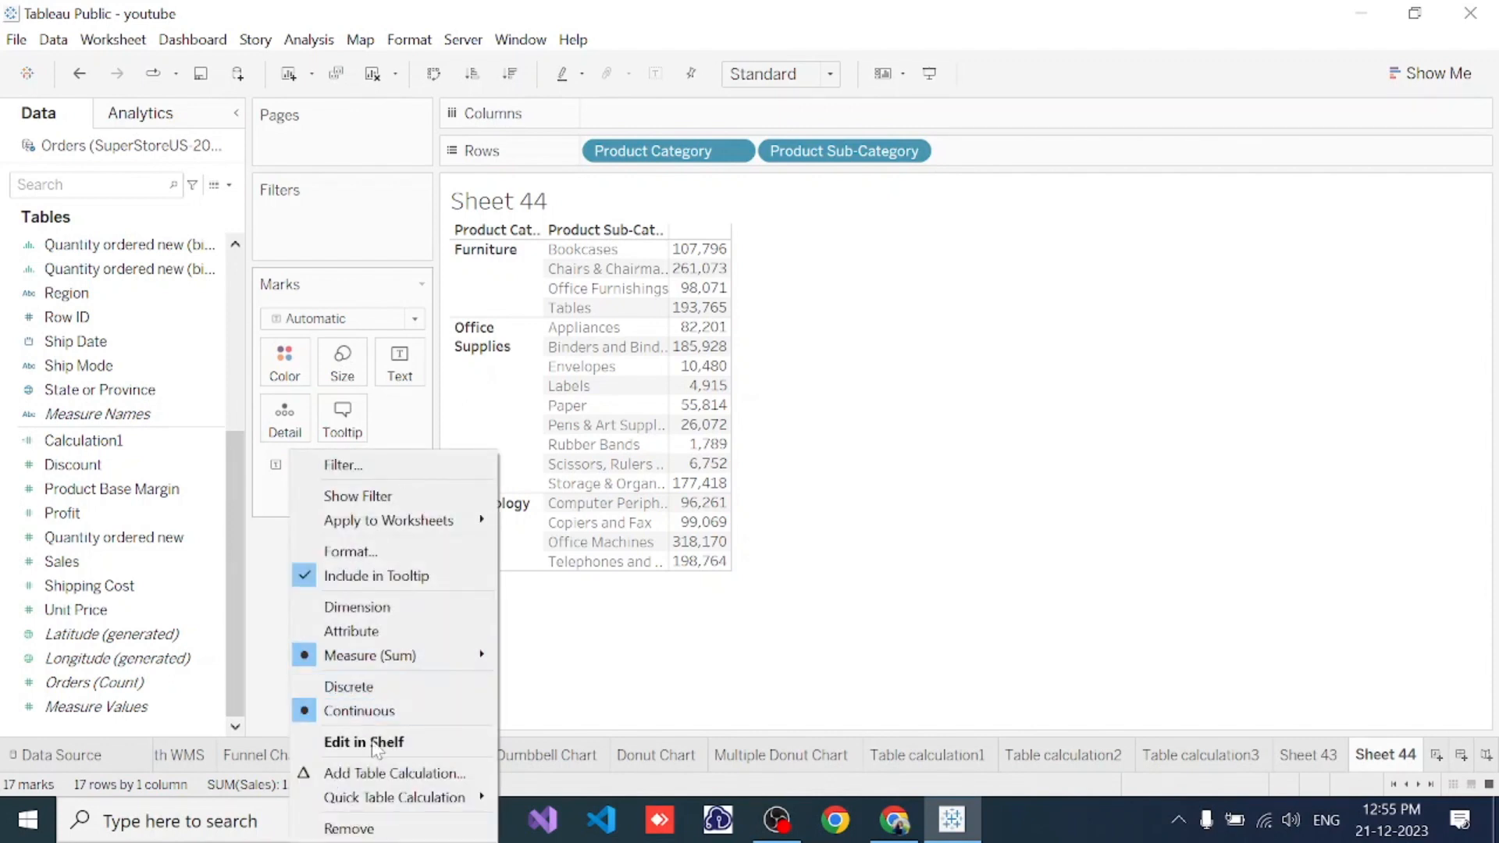
{"action": "mouse_move", "coordinate": [358, 798]}
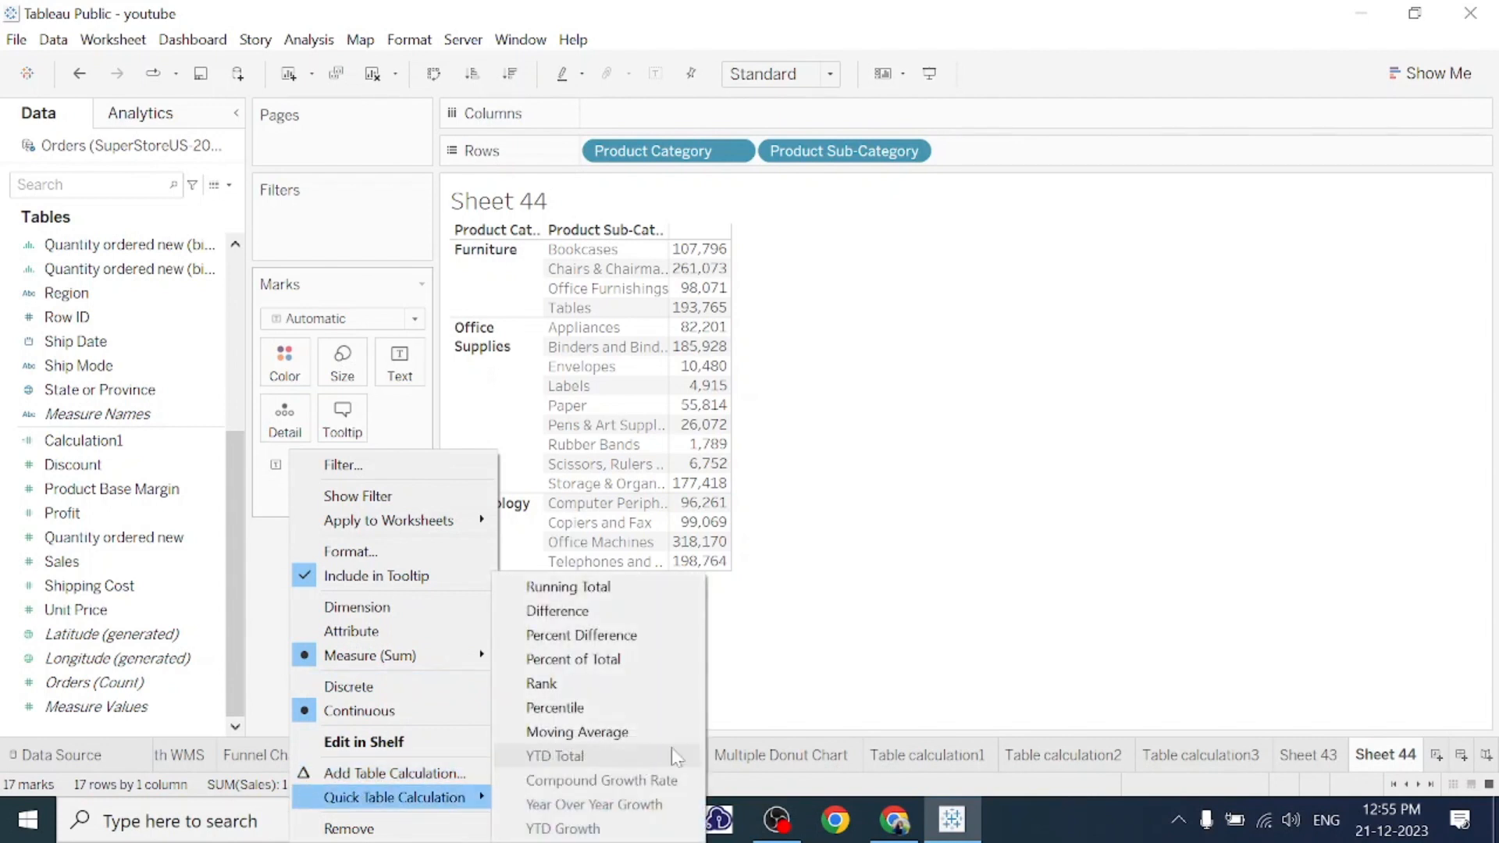
{"action": "left_click", "coordinate": [645, 665]}
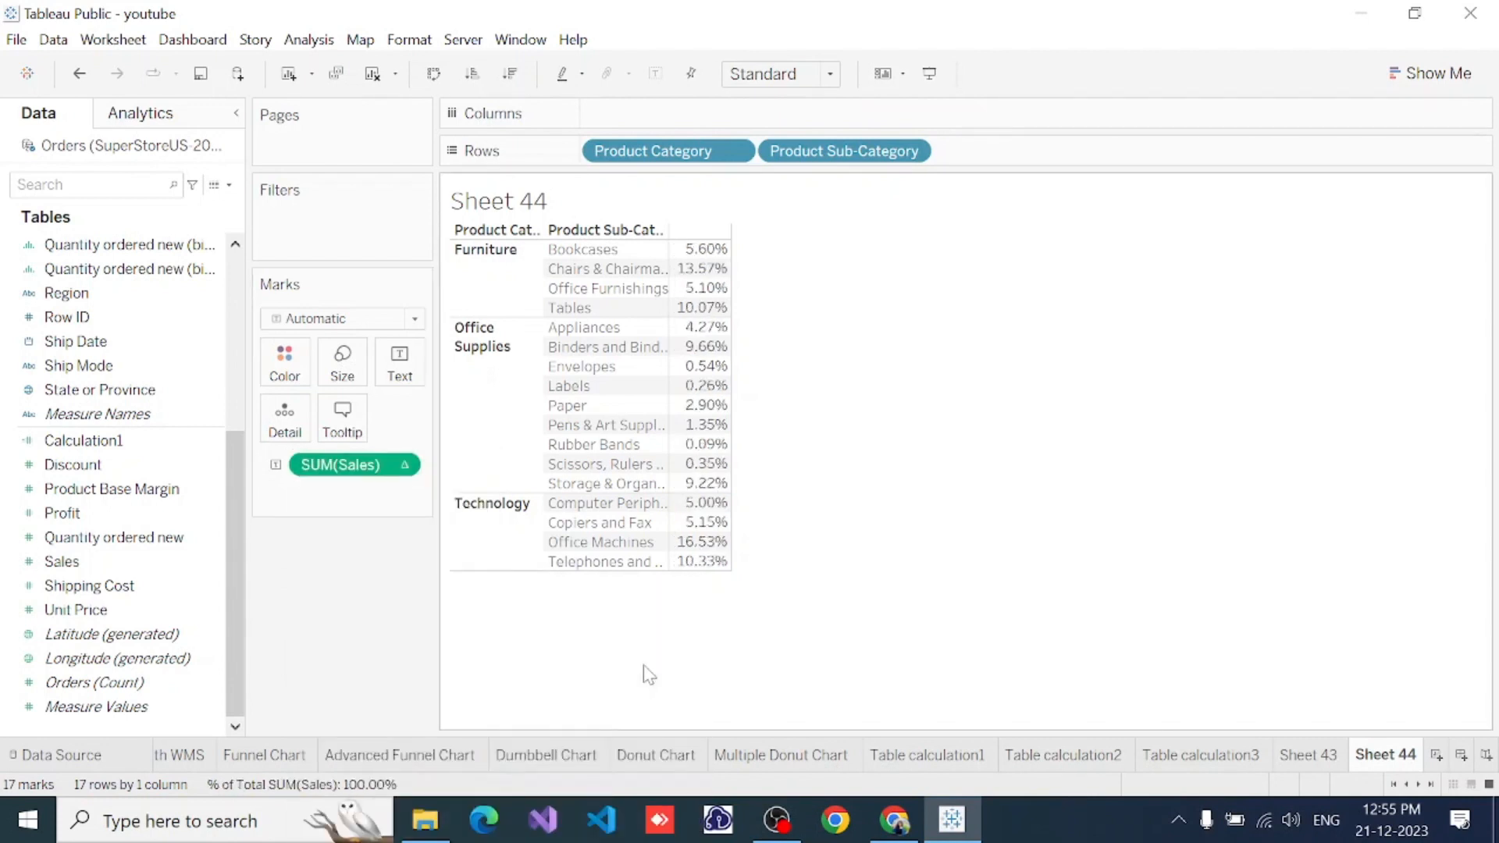
Turn on column grand totals for the percent-of-total product table
{"action": "left_click", "coordinate": [310, 39]}
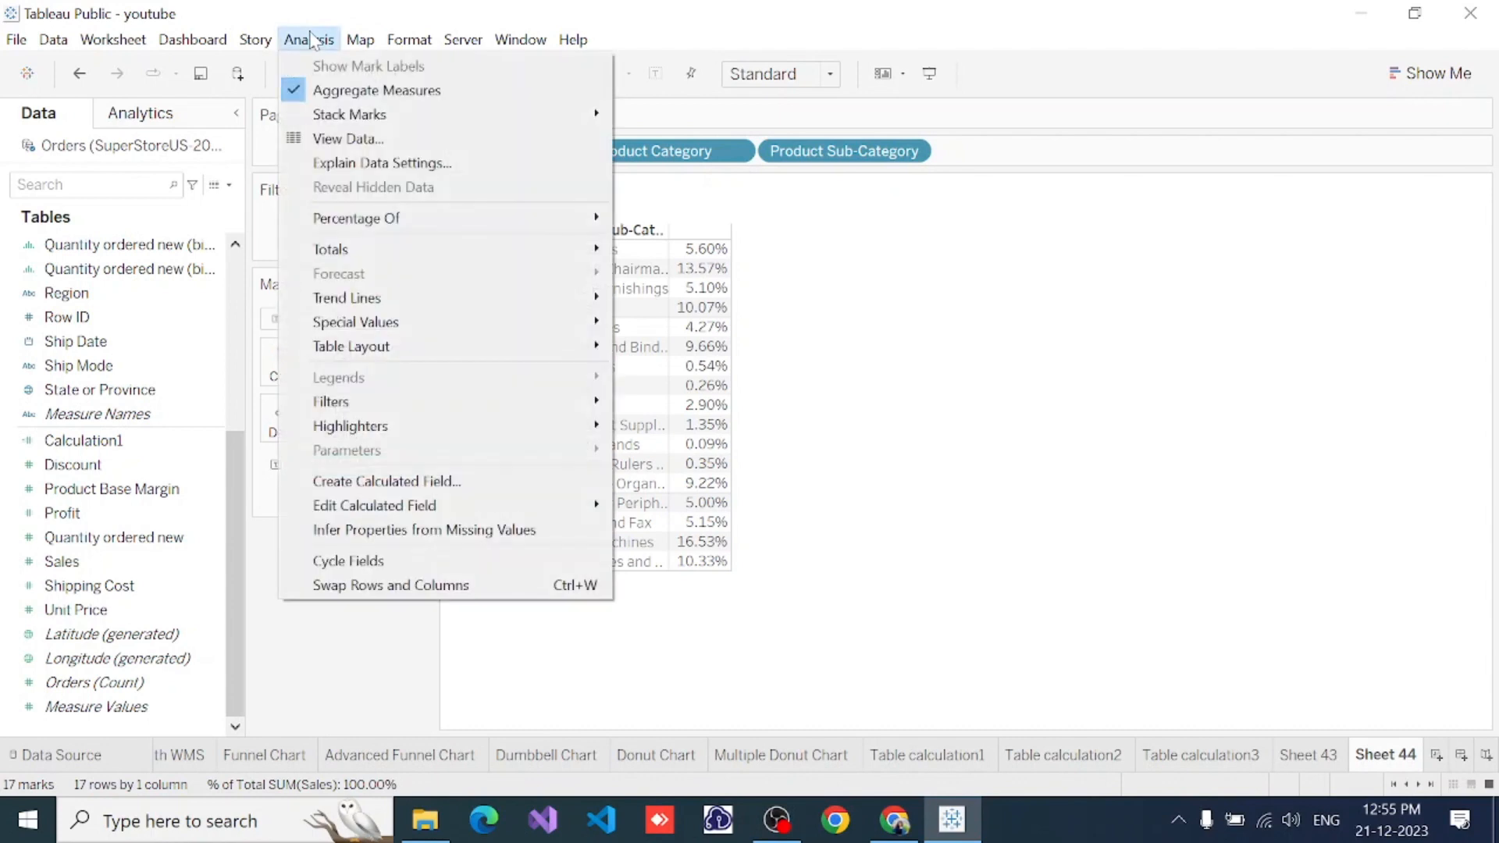
{"action": "mouse_move", "coordinate": [353, 250]}
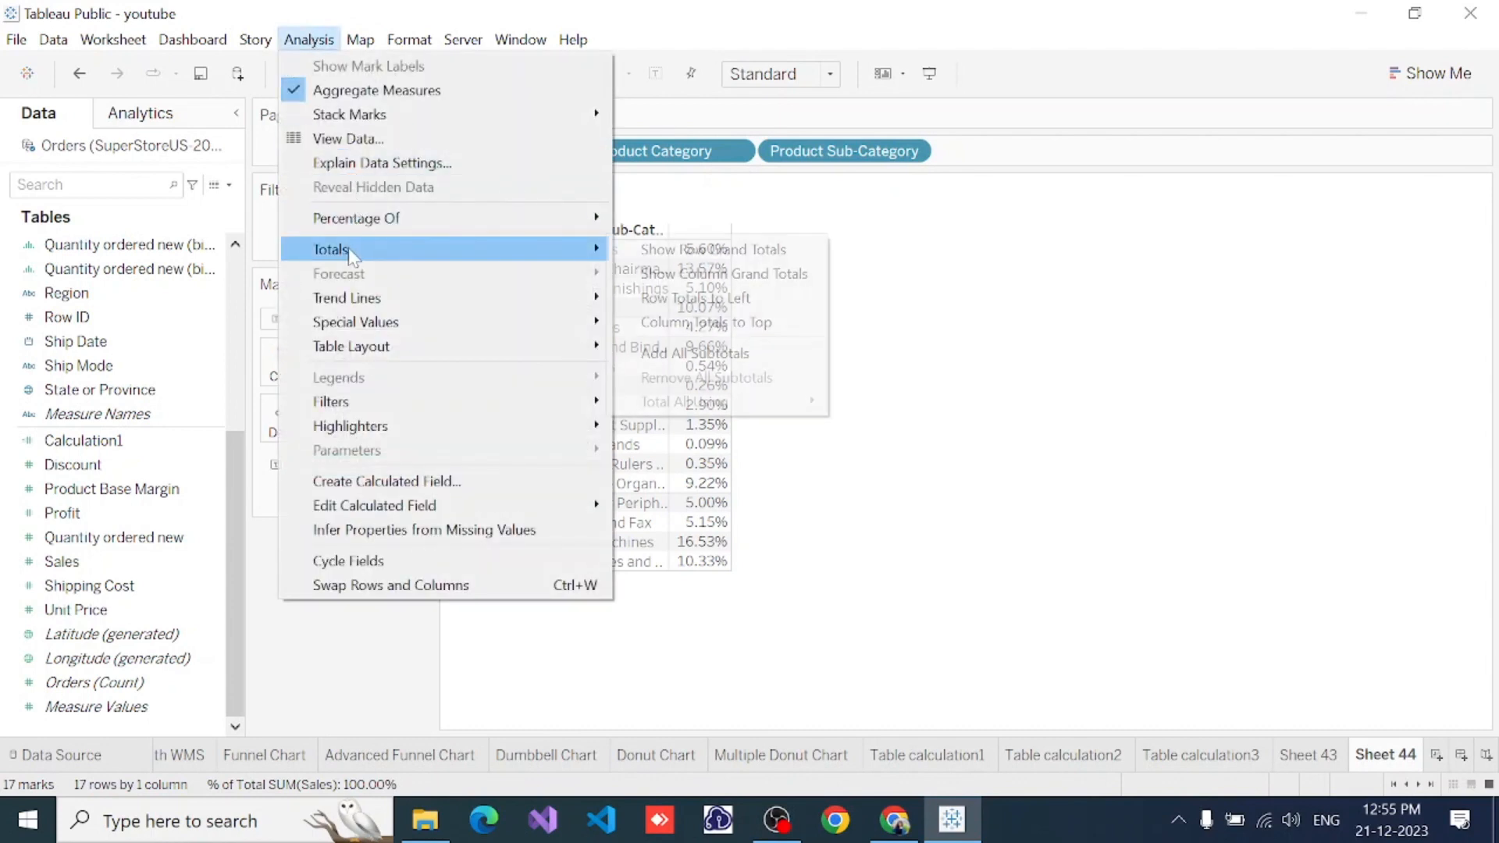
{"action": "left_click", "coordinate": [697, 274]}
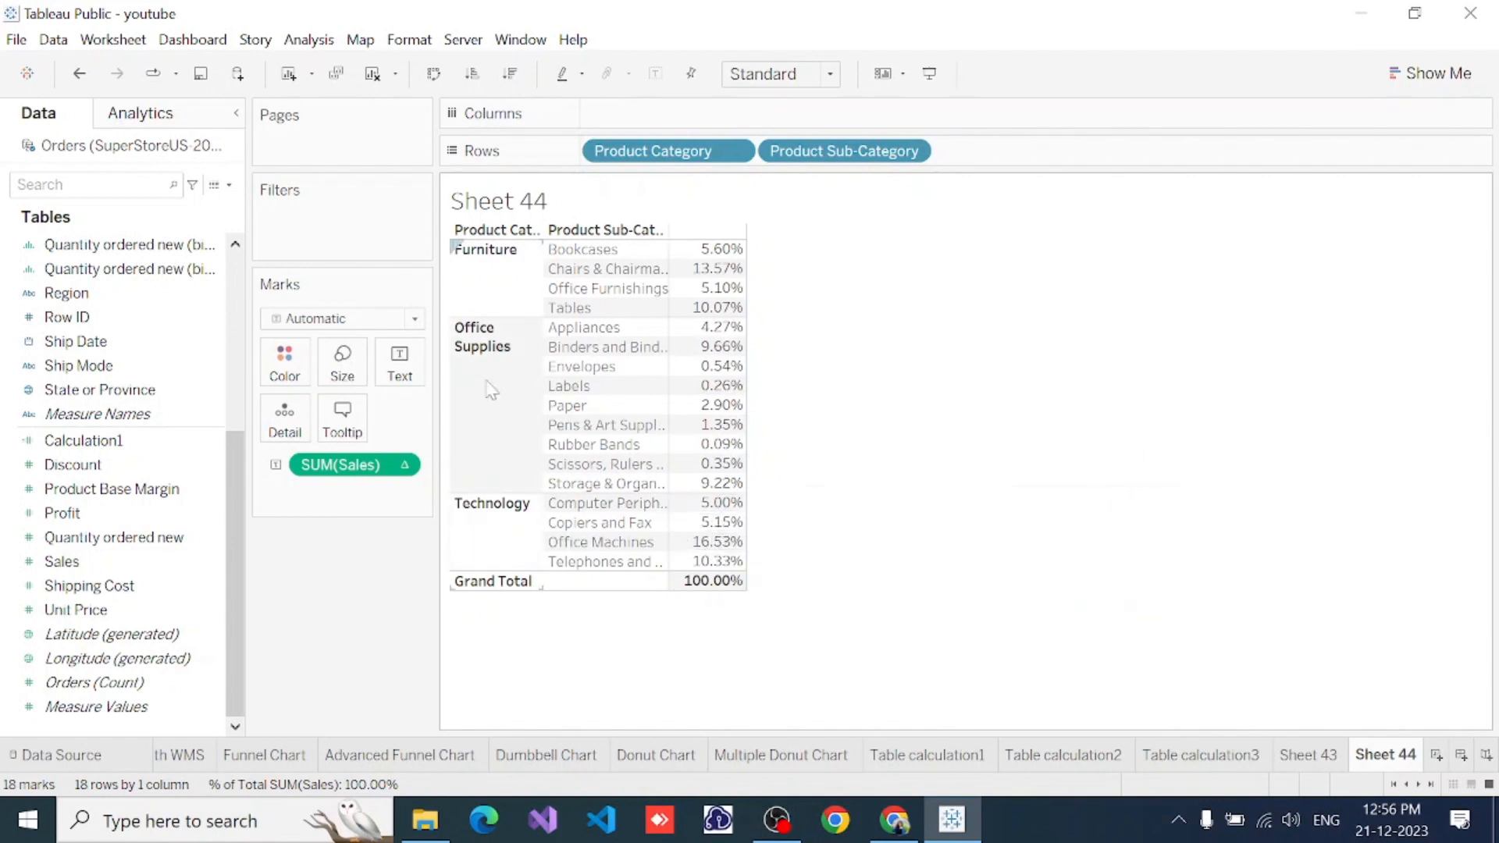
{"action": "mouse_move", "coordinate": [696, 271]}
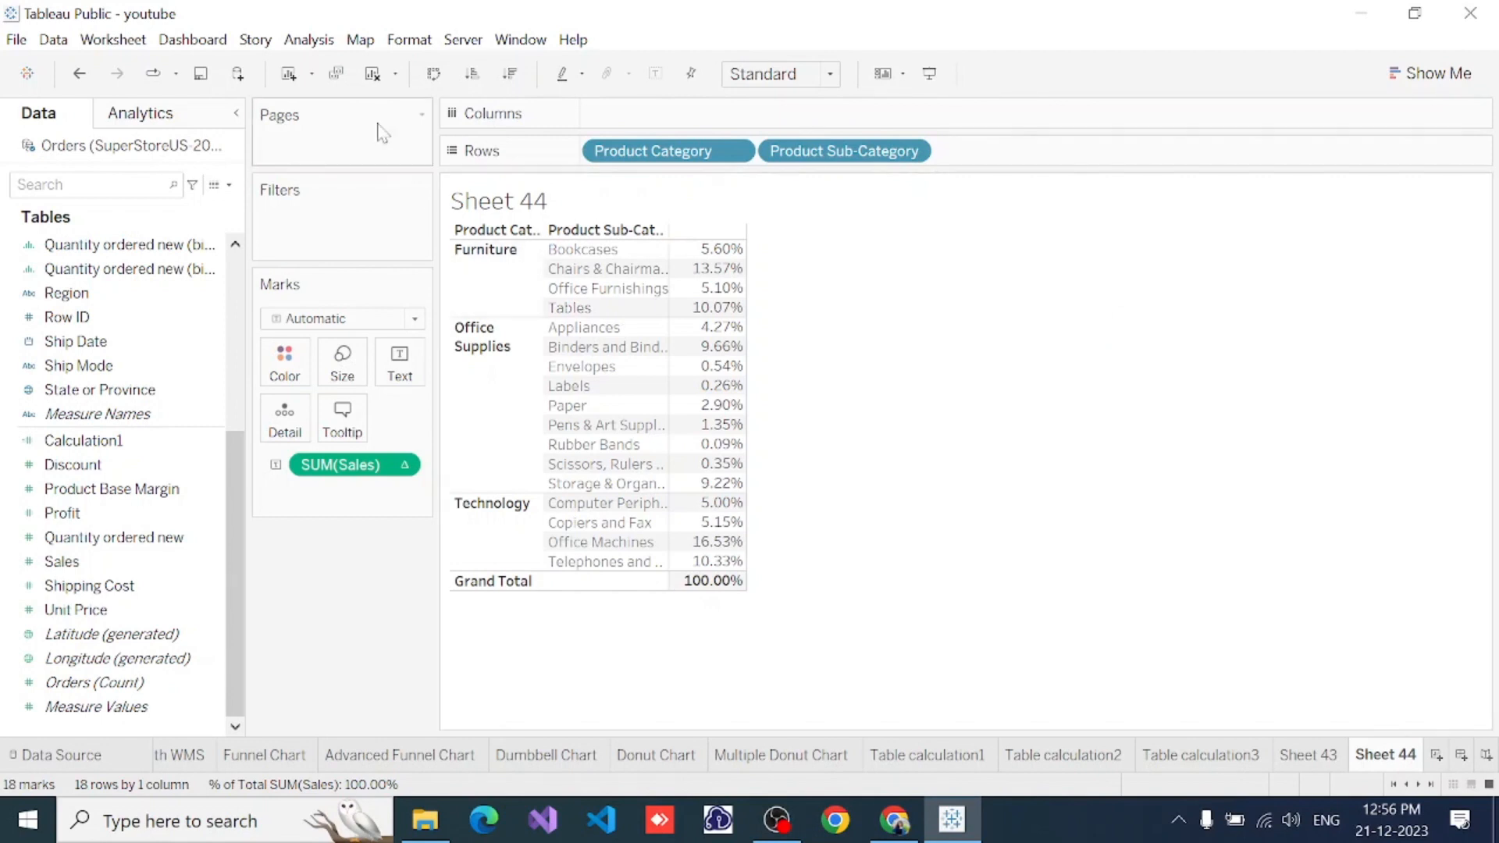
Add all subtotals to the product table and check the Total row of each product category
{"action": "left_click", "coordinate": [310, 40]}
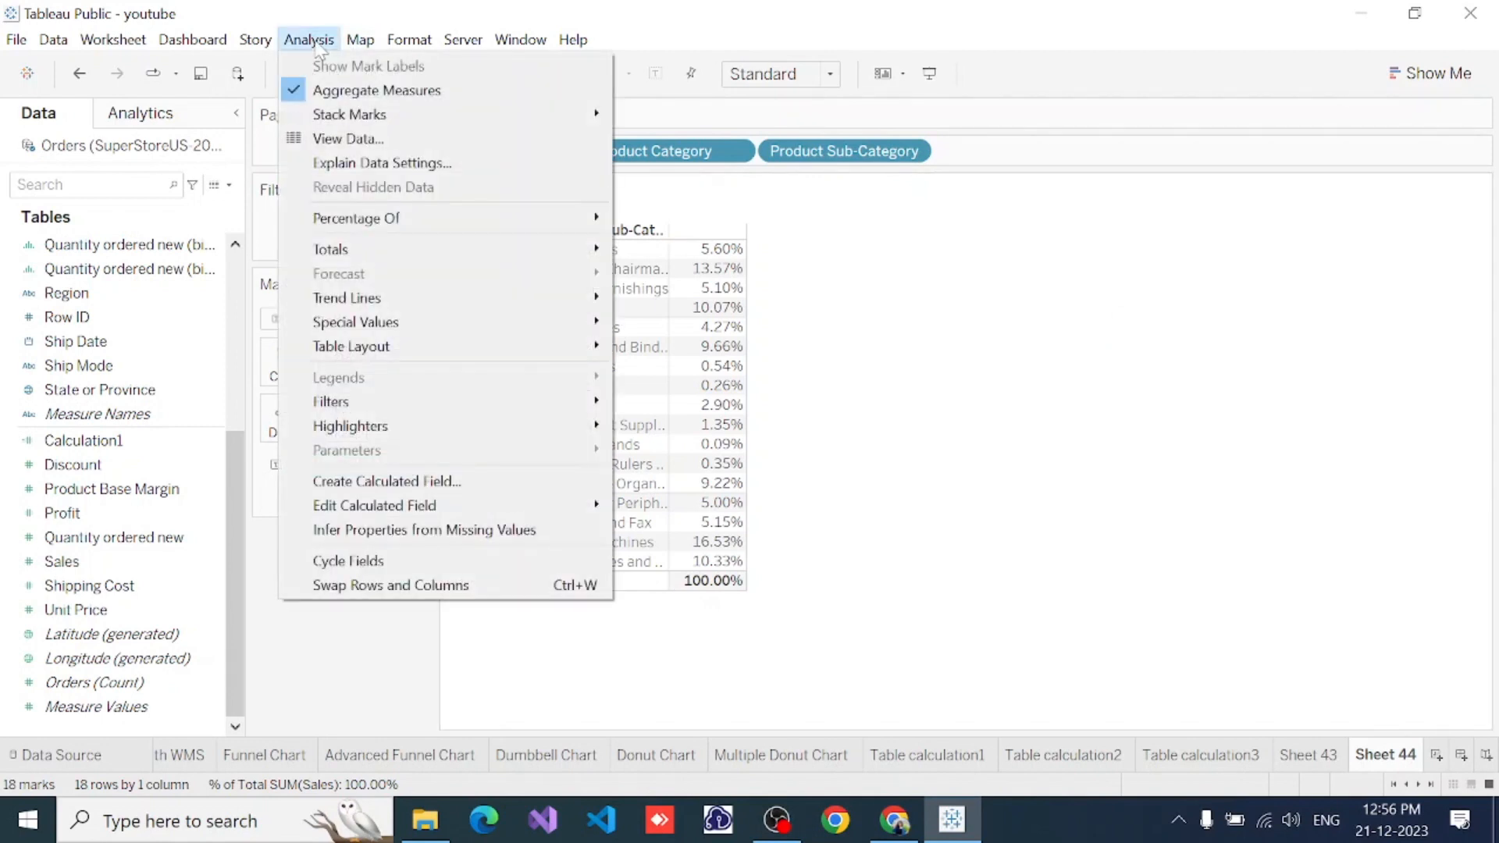
{"action": "mouse_move", "coordinate": [341, 249]}
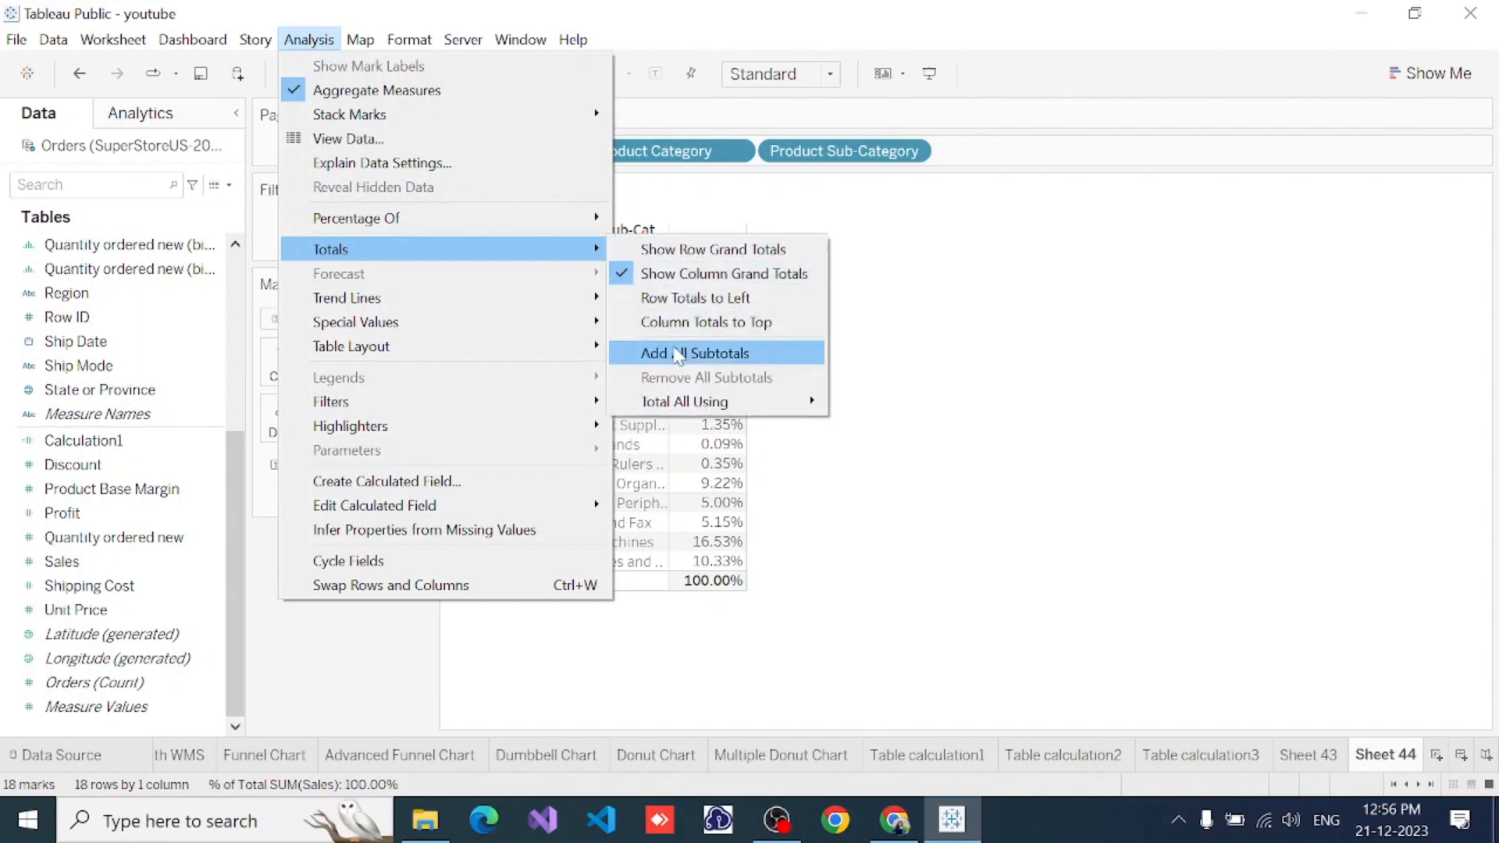
{"action": "left_click", "coordinate": [678, 355]}
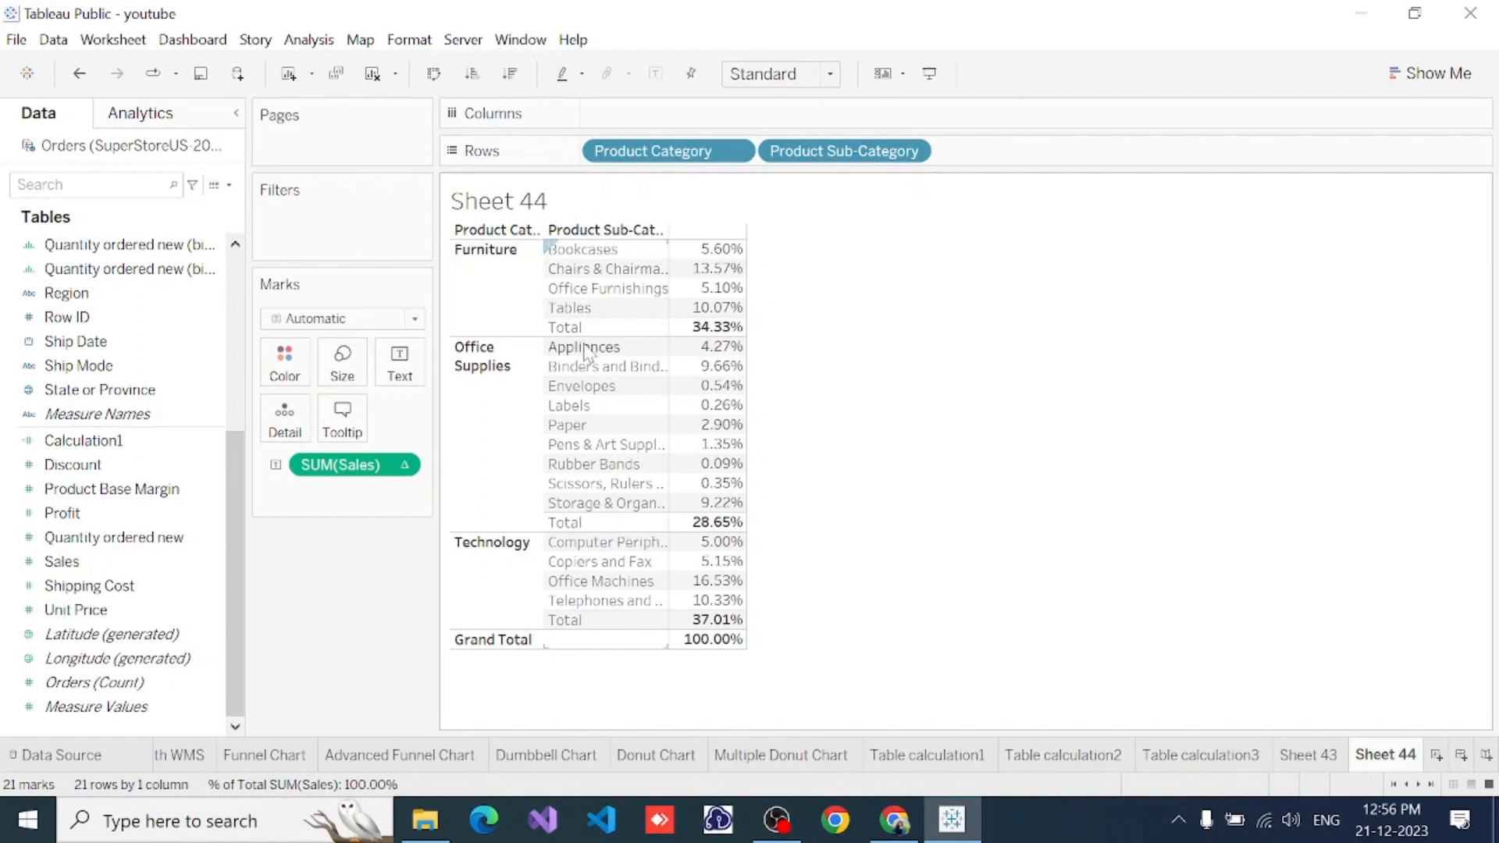
{"action": "mouse_move", "coordinate": [732, 340]}
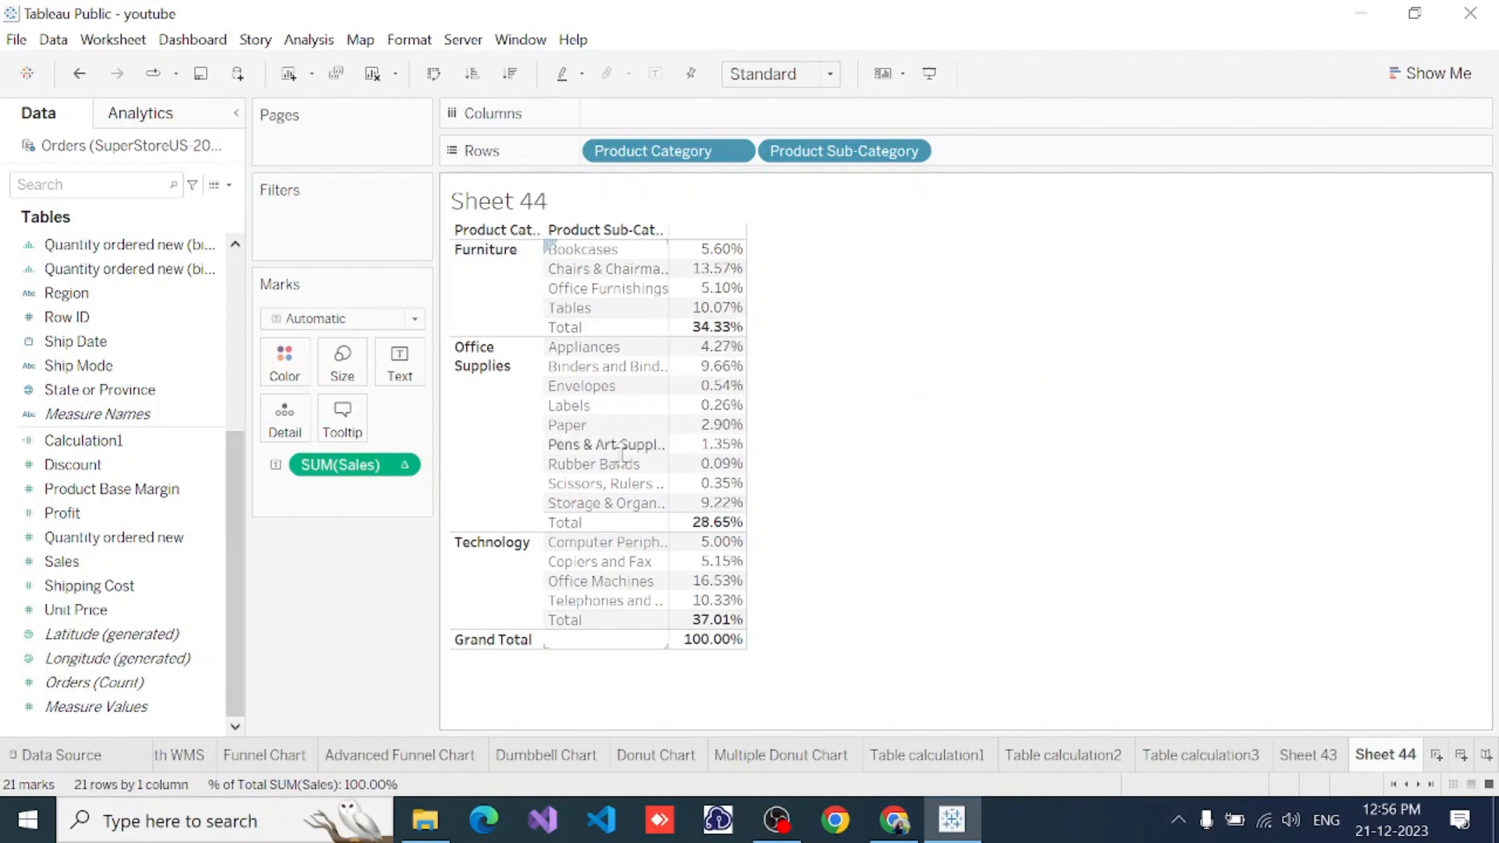
{"action": "mouse_move", "coordinate": [732, 530]}
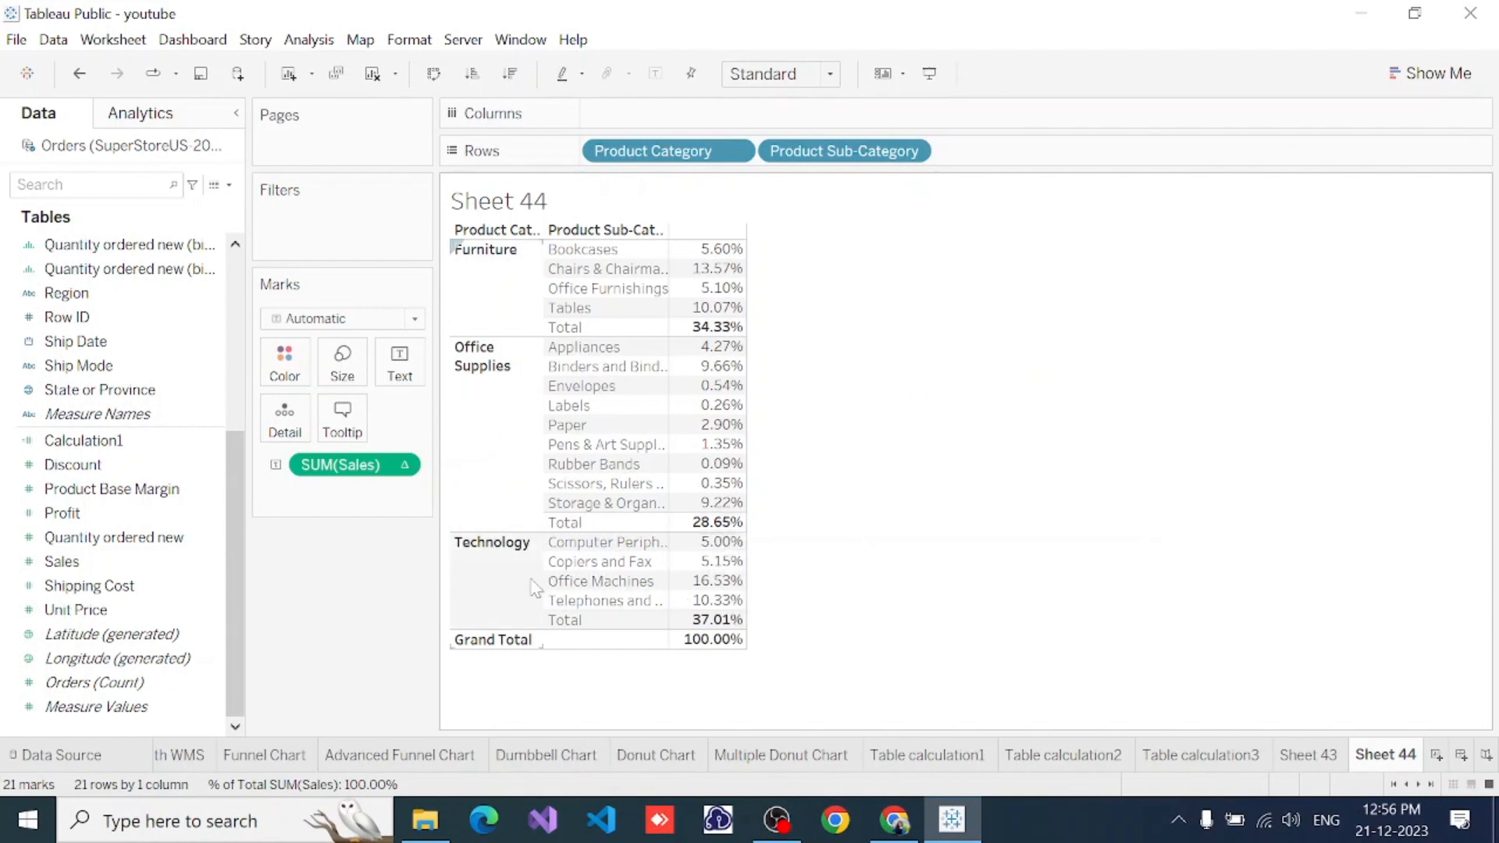
{"action": "mouse_move", "coordinate": [718, 625]}
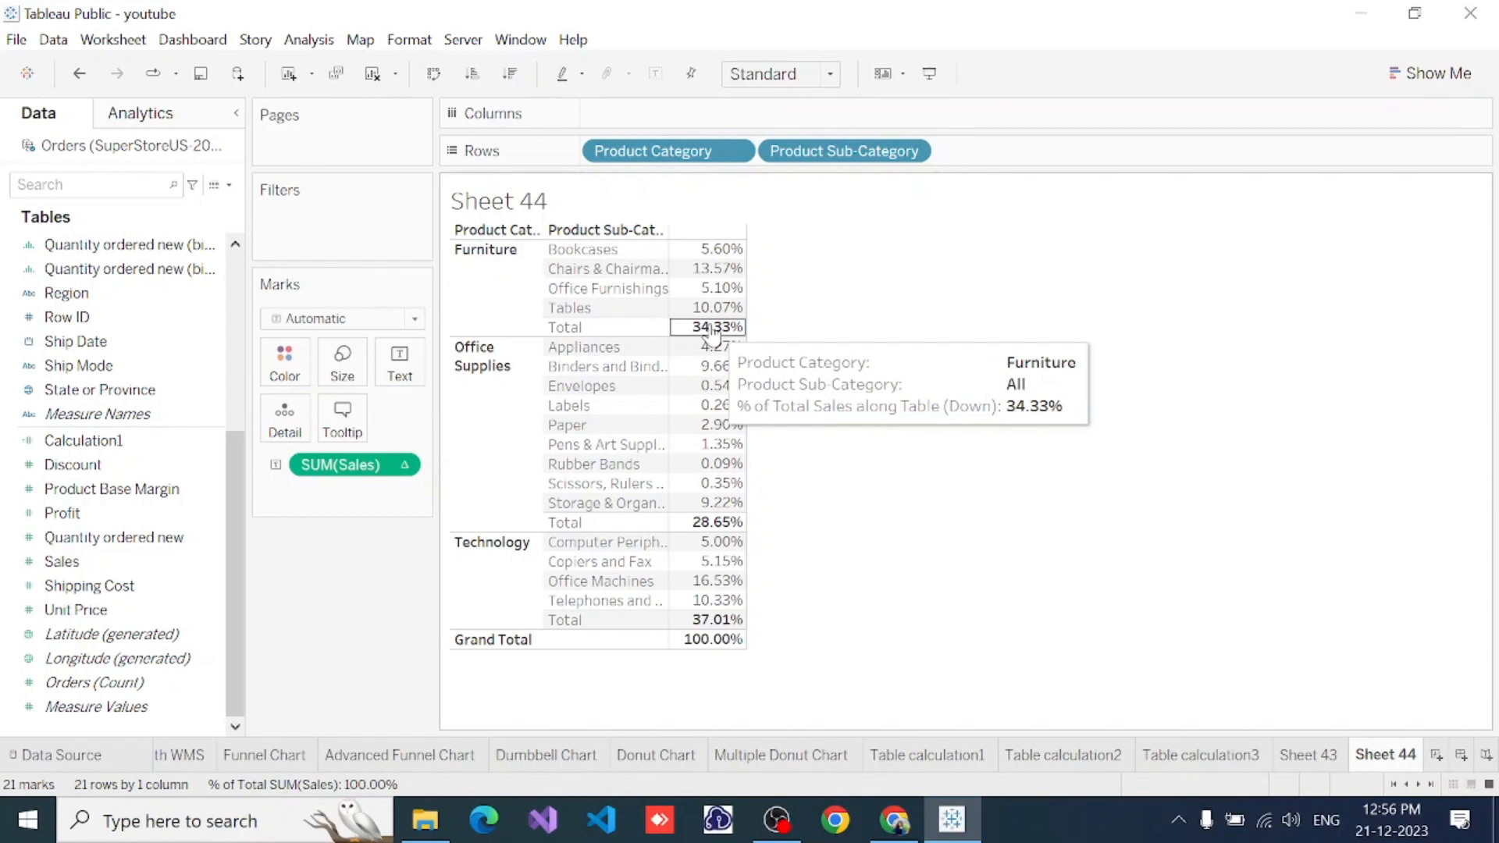
Compute the Sales percent of total using Pane and check the sub-category shares and totals within each category
{"action": "left_click", "coordinate": [412, 466]}
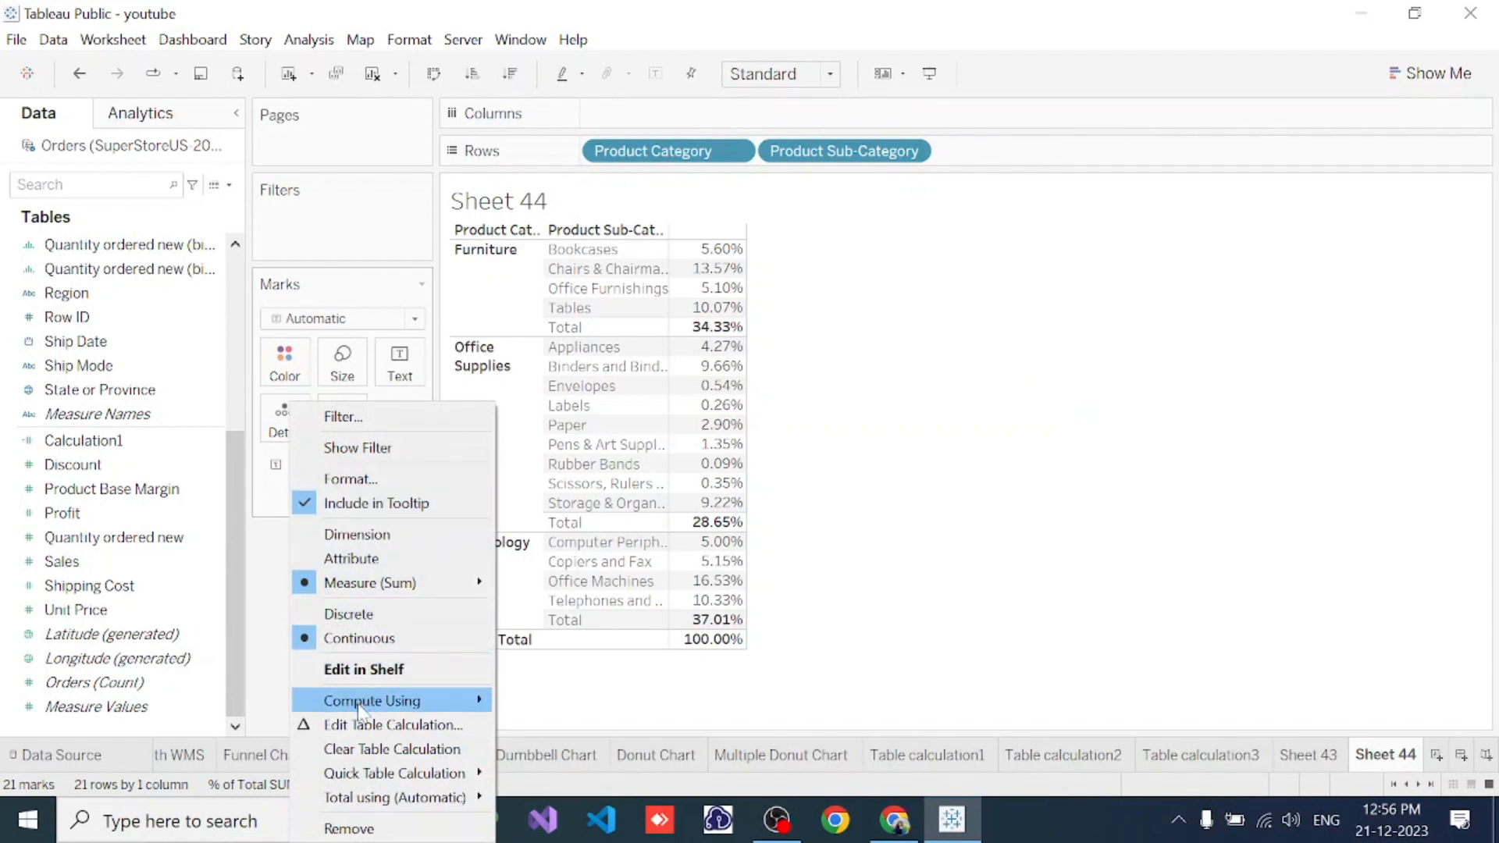
{"action": "mouse_move", "coordinate": [360, 709]}
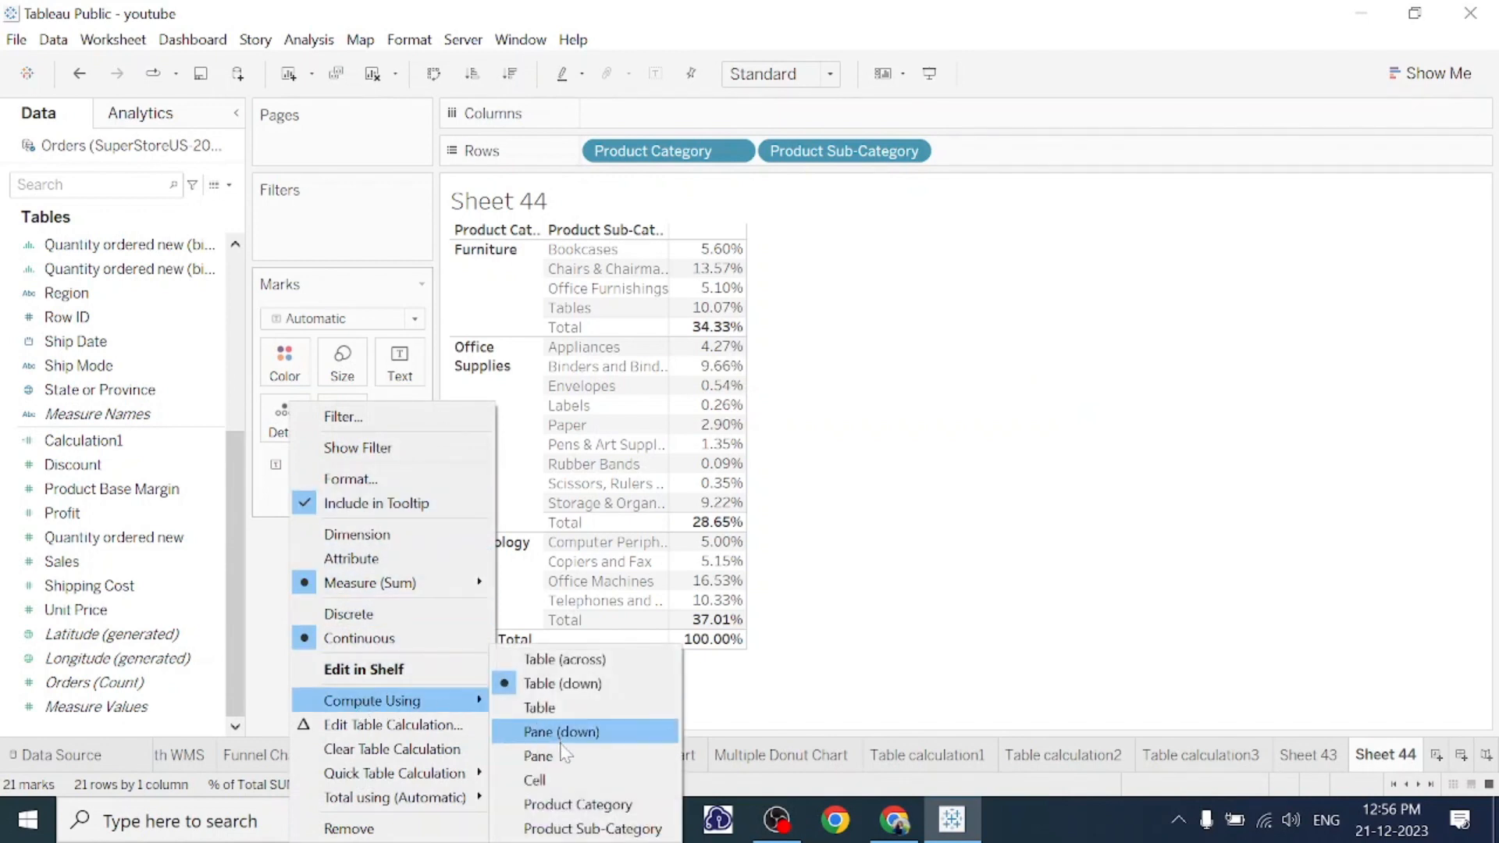
{"action": "left_click", "coordinate": [558, 757]}
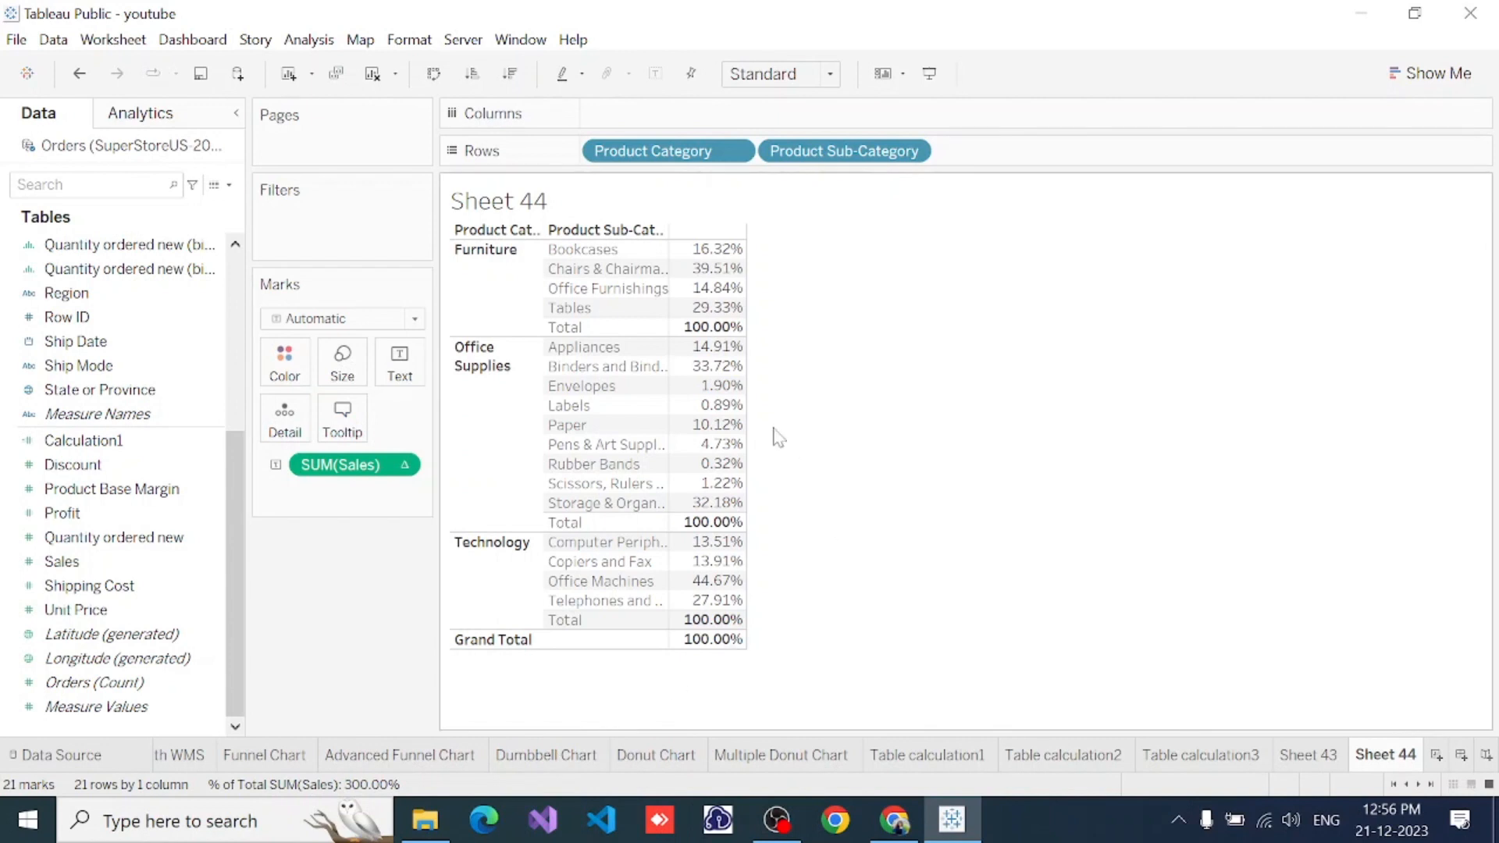
{"action": "mouse_move", "coordinate": [644, 500]}
{"action": "mouse_move", "coordinate": [714, 277]}
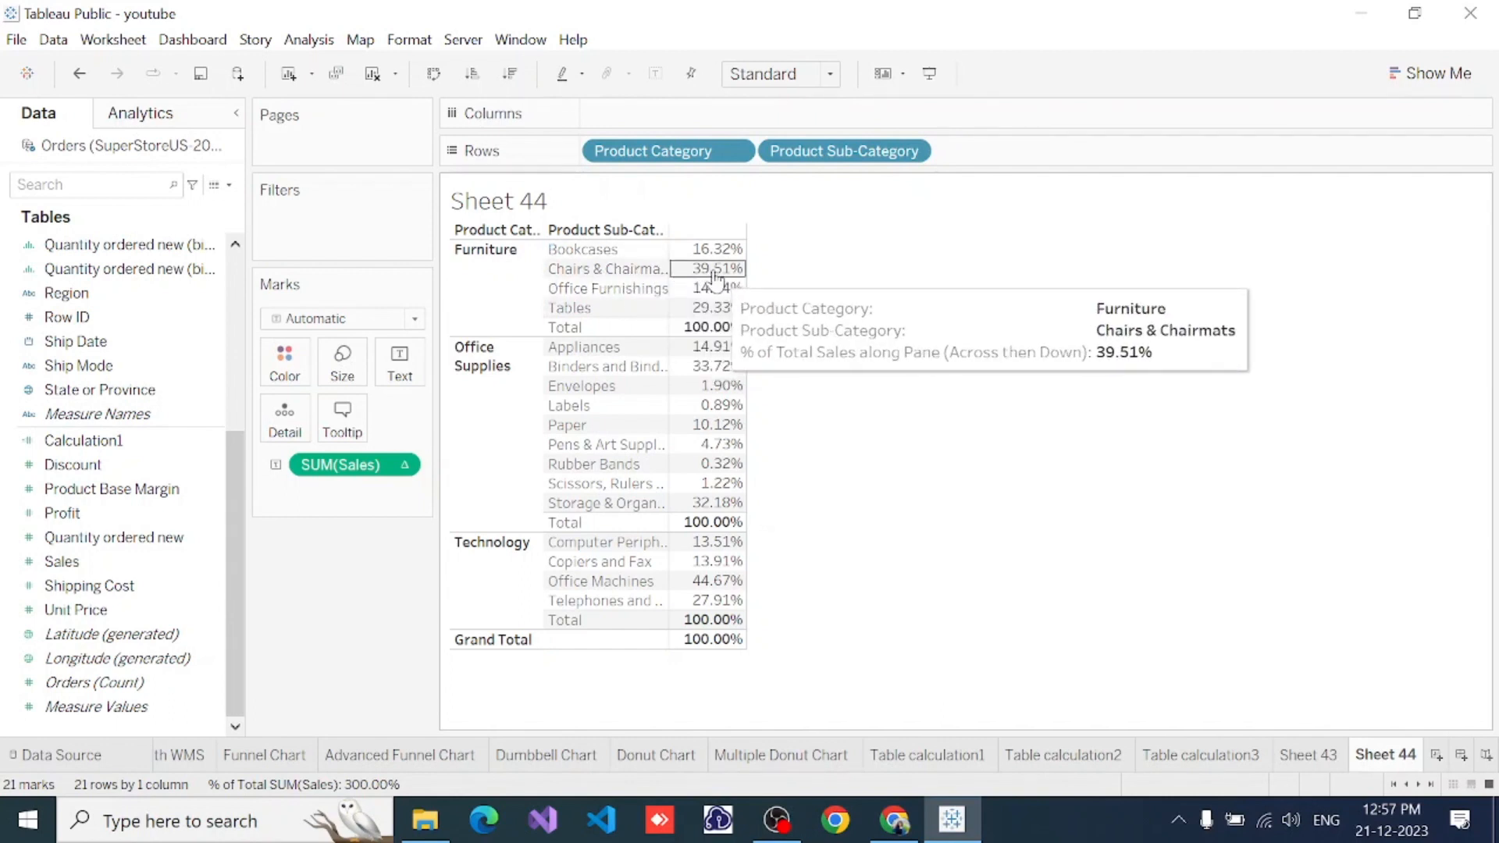
{"action": "mouse_move", "coordinate": [715, 310]}
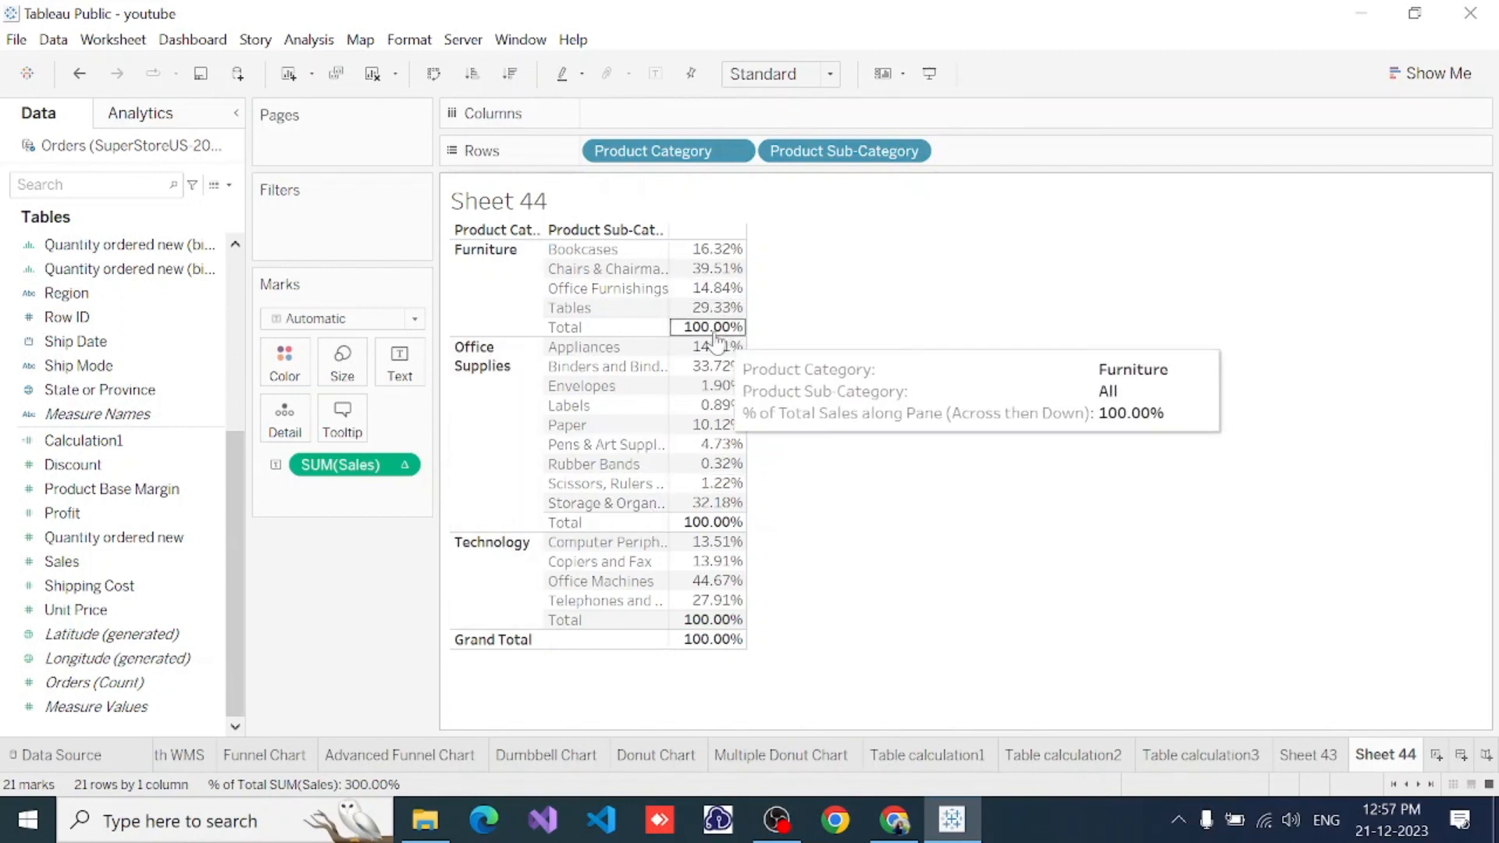
{"action": "mouse_move", "coordinate": [705, 388]}
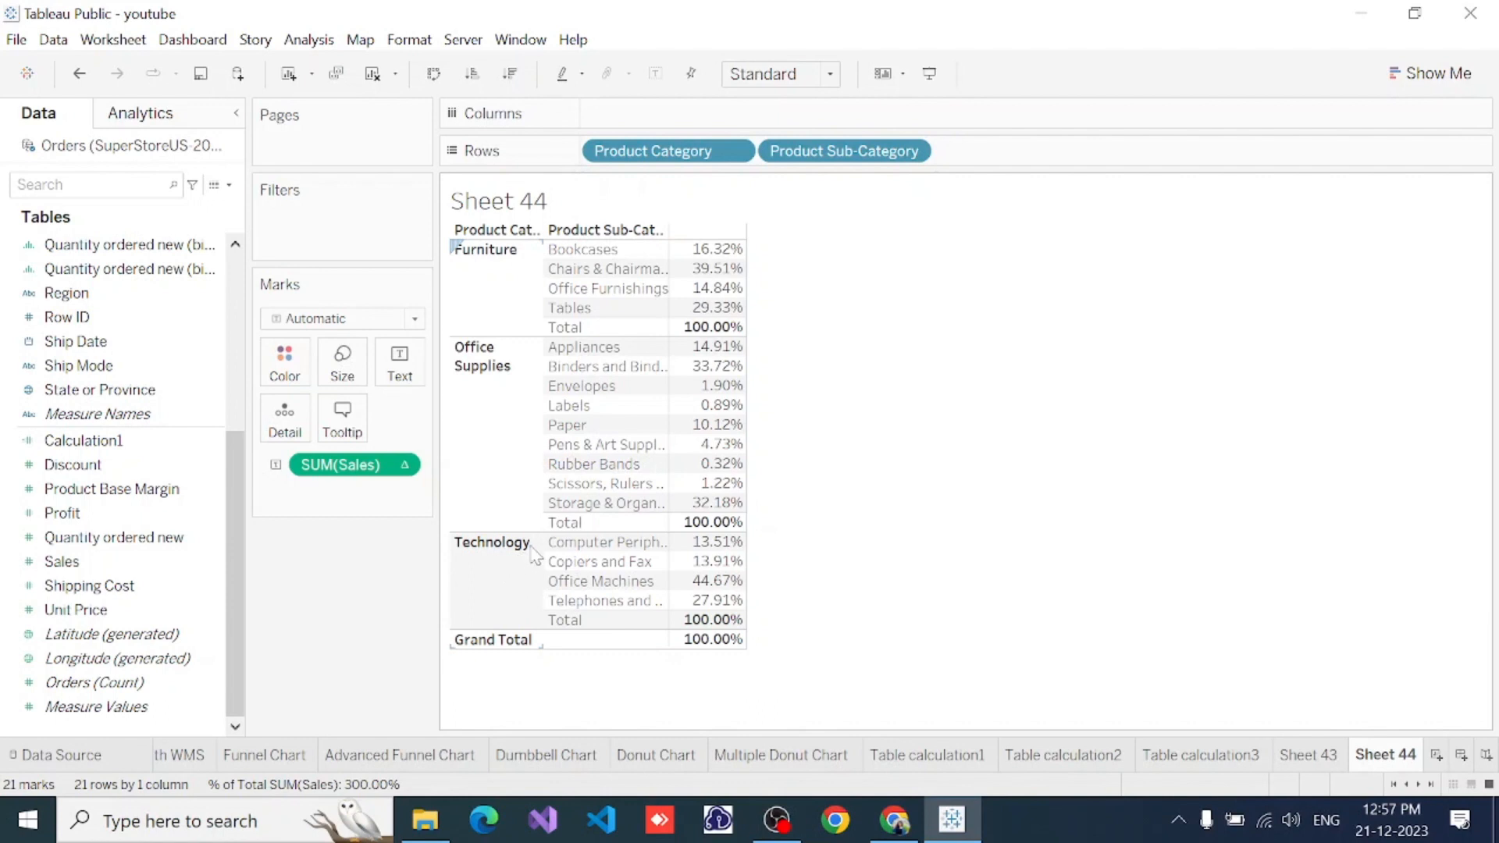
{"action": "mouse_move", "coordinate": [714, 589]}
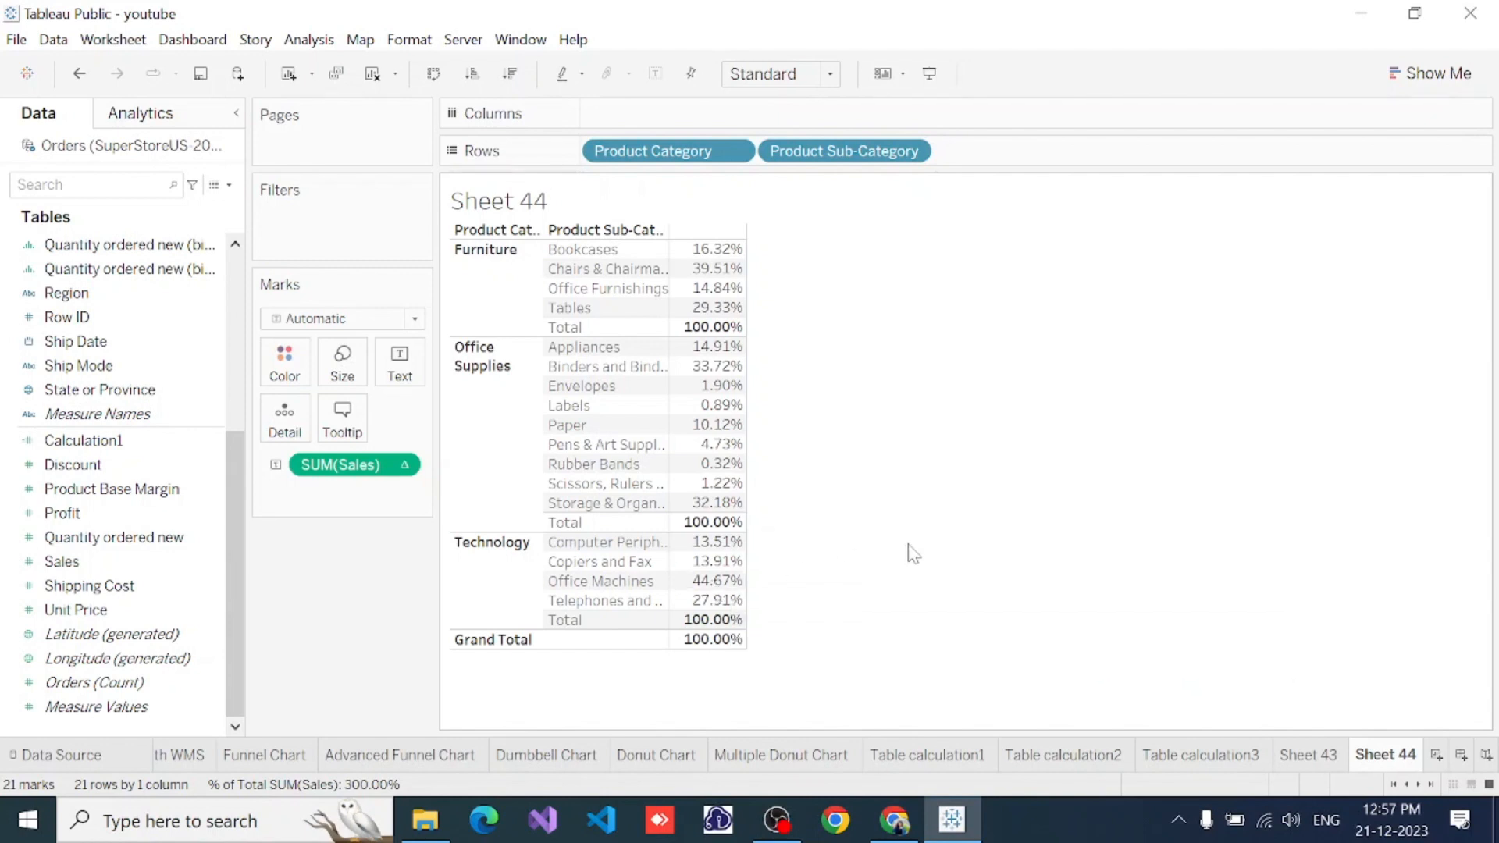
{"action": "mouse_move", "coordinate": [692, 553]}
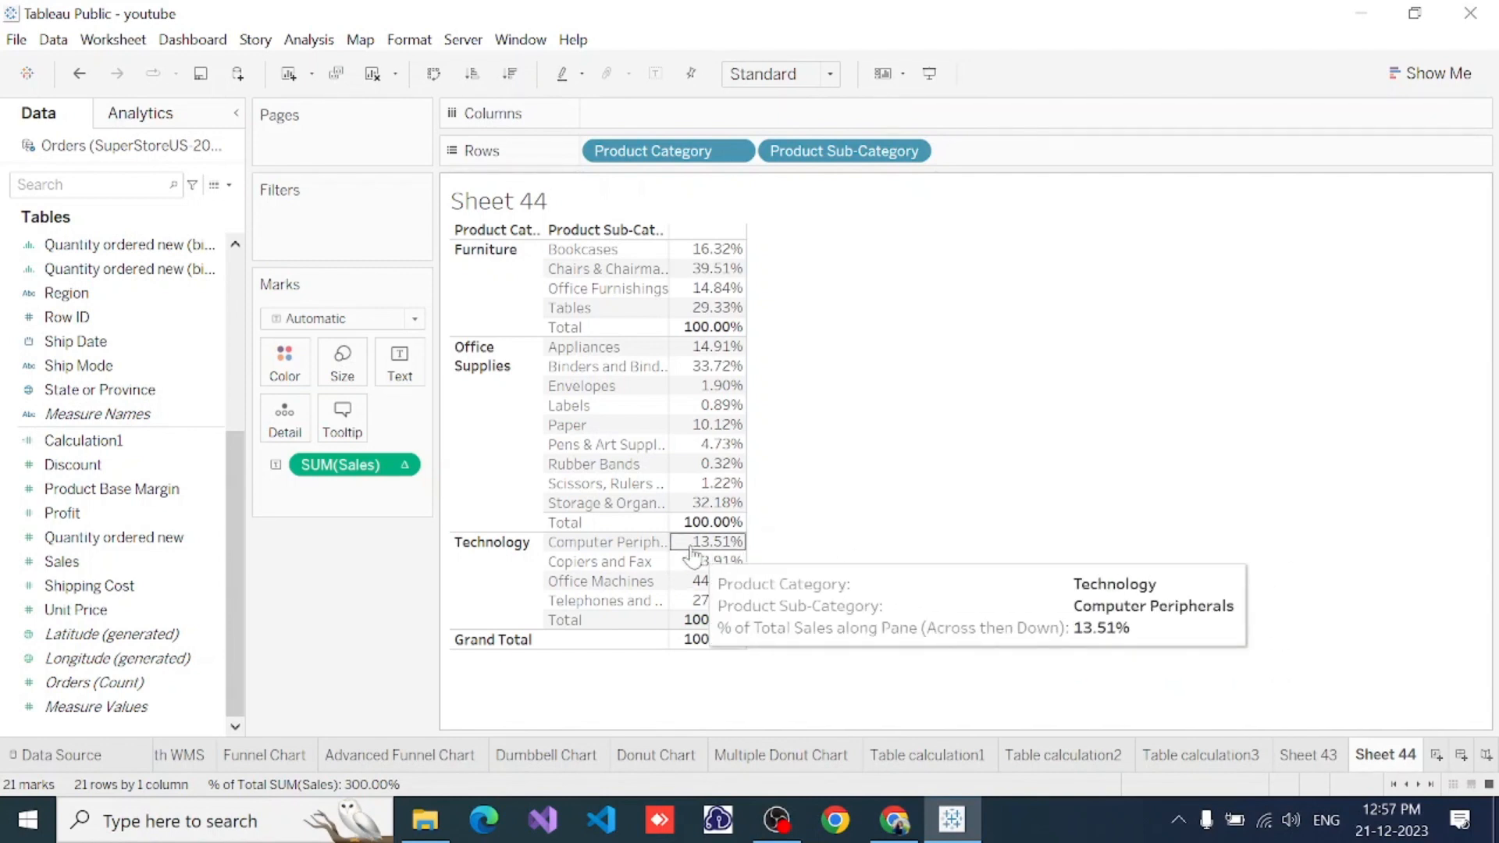